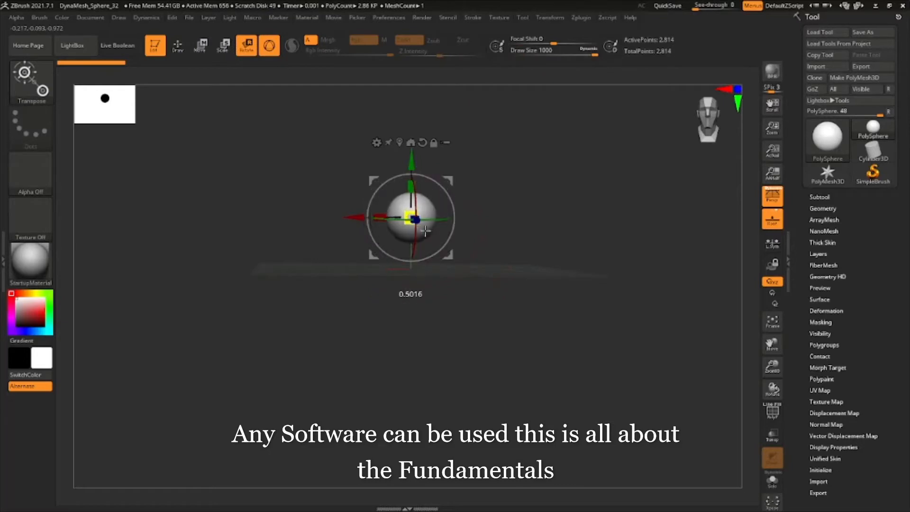
# Stretch the sphere vertically into a long, narrow ellipsoid with the Move brush.
pyautogui.keyDown('alt'); pyautogui.moveTo(511, 207); pyautogui.dragTo(531, 307); pyautogui.keyUp('alt')
pyautogui.press('b')
pyautogui.press('m')
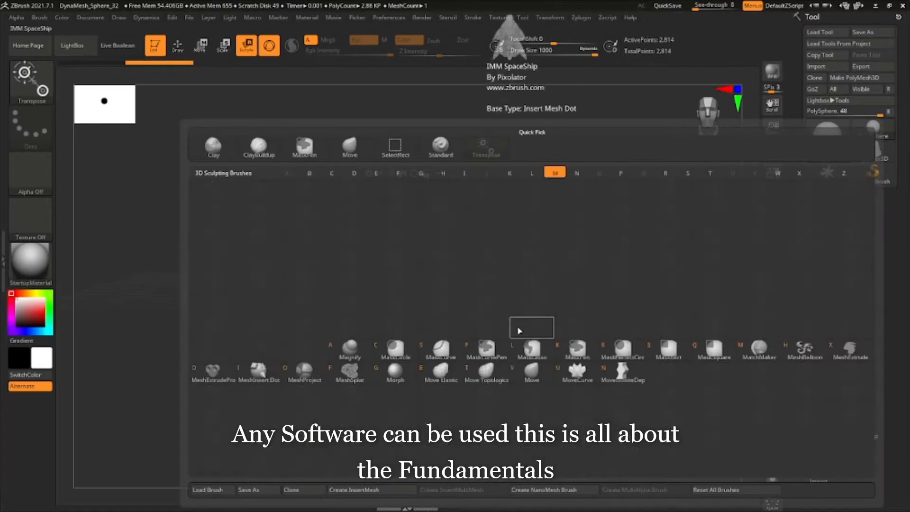
pyautogui.press('v')
pyautogui.moveTo(408, 250)
pyautogui.mouseDown()
pyautogui.moveTo(366, 421)
pyautogui.moveTo(463, 88)
pyautogui.mouseUp()
pyautogui.moveTo(415, 228); pyautogui.dragTo(467, 78)
pyautogui.moveTo(439, 166); pyautogui.dragTo(382, 354)
pyautogui.moveTo(410, 256); pyautogui.dragTo(467, 88)
pyautogui.moveTo(479, 209)
pyautogui.mouseDown()
pyautogui.moveTo(508, 229)
pyautogui.moveTo(559, 236)
pyautogui.moveTo(527, 189)
pyautogui.mouseUp()
# Bend the lower part of the ellipsoid sideways into an angled limb using the Move brush at draw size about 351.
pyautogui.moveTo(578, 51); pyautogui.dragTo(552, 51)
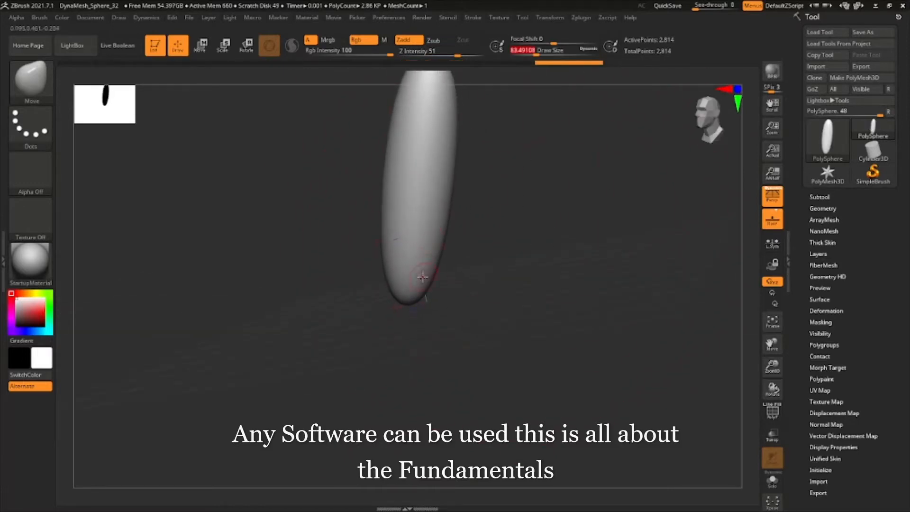
pyautogui.moveTo(484, 209); pyautogui.dragTo(521, 126)
pyautogui.click(561, 51)
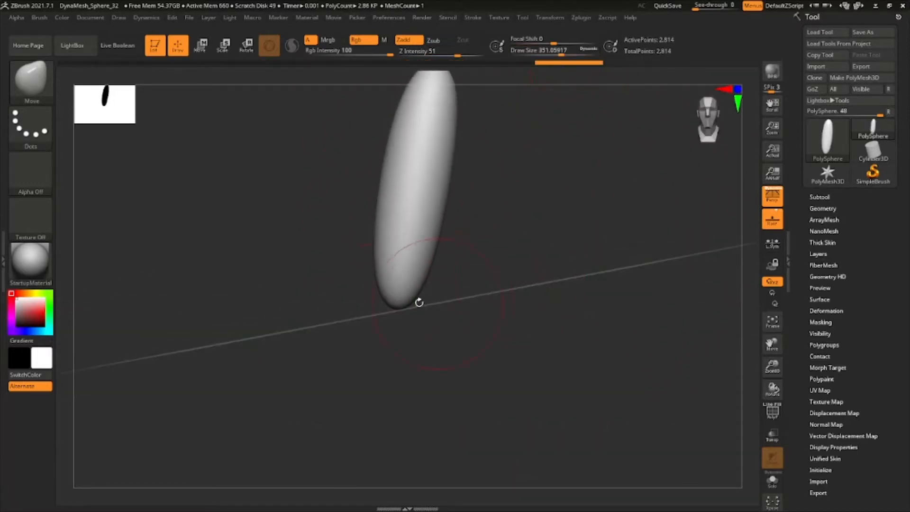
pyautogui.moveTo(409, 290); pyautogui.dragTo(526, 384)
pyautogui.moveTo(458, 318); pyautogui.dragTo(514, 349)
pyautogui.moveTo(424, 273)
pyautogui.mouseDown()
pyautogui.moveTo(399, 307)
pyautogui.moveTo(478, 259)
pyautogui.mouseUp()
pyautogui.moveTo(467, 249)
pyautogui.mouseDown()
pyautogui.moveTo(479, 264)
pyautogui.moveTo(565, 268)
pyautogui.mouseUp()
pyautogui.moveTo(427, 331); pyautogui.dragTo(400, 365)
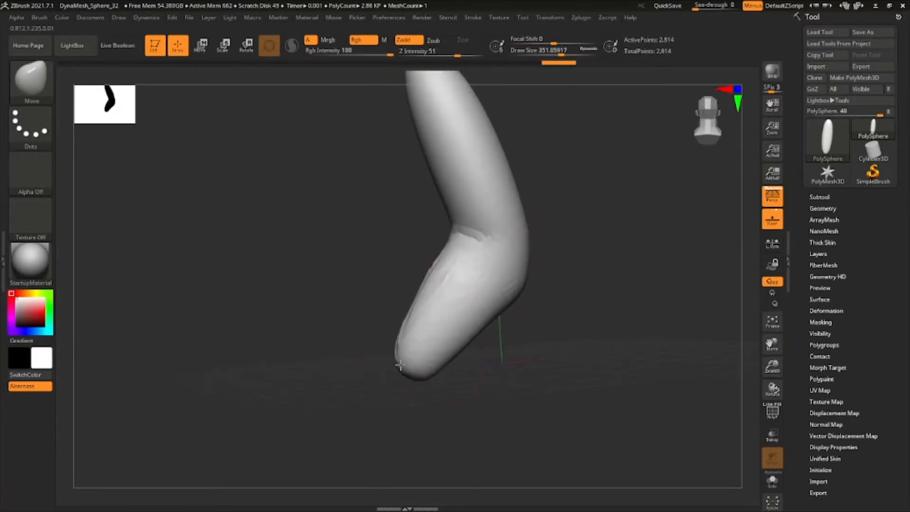
# Fill out both sides of the limb's upper section with the Move brush at draw size about 482.
pyautogui.moveTo(521, 367)
pyautogui.keyDown('alt'); pyautogui.mouseDown()
pyautogui.moveTo(554, 406)
pyautogui.moveTo(552, 386)
pyautogui.mouseUp(); pyautogui.keyUp('alt')
pyautogui.moveTo(558, 55)
pyautogui.mouseDown()
pyautogui.moveTo(591, 56)
pyautogui.moveTo(565, 54)
pyautogui.mouseUp()
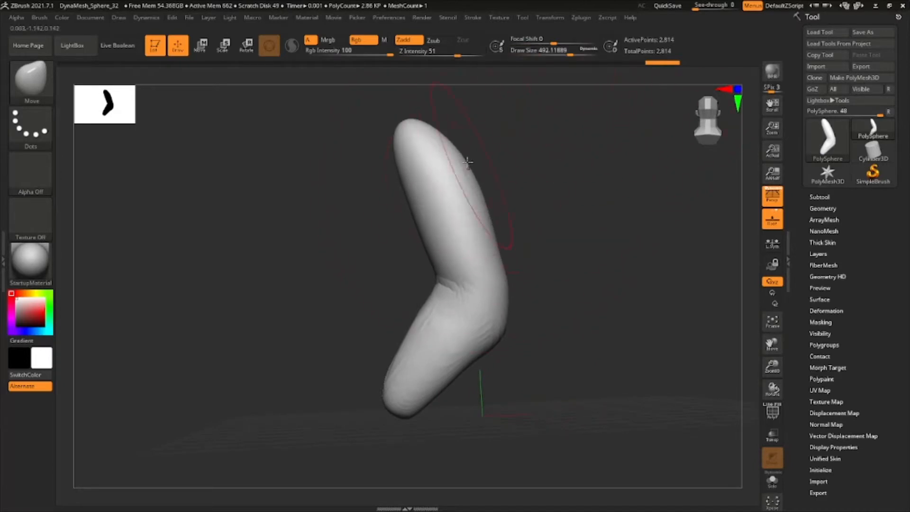
pyautogui.moveTo(499, 224); pyautogui.dragTo(505, 221)
pyautogui.moveTo(474, 167)
pyautogui.mouseDown()
pyautogui.moveTo(483, 161)
pyautogui.moveTo(469, 148)
pyautogui.mouseUp()
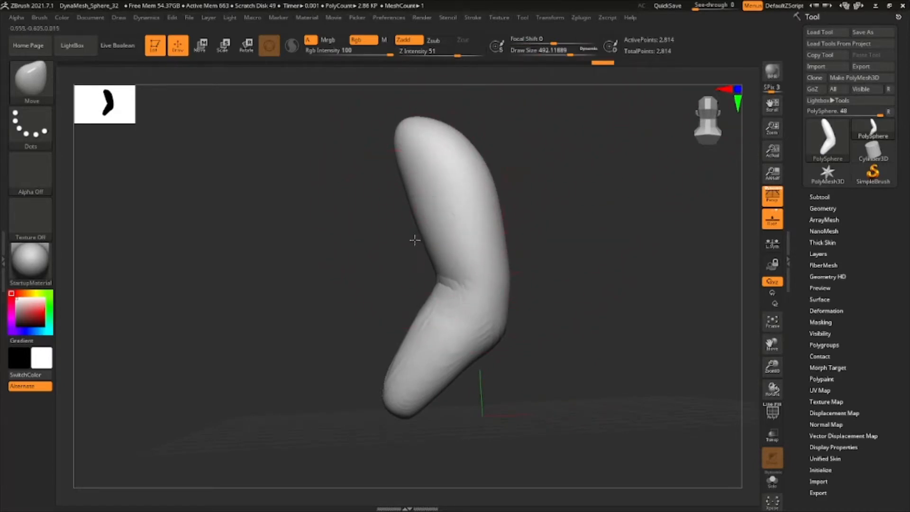
pyautogui.moveTo(422, 237); pyautogui.dragTo(416, 235)
pyautogui.moveTo(411, 216); pyautogui.dragTo(405, 217)
pyautogui.moveTo(405, 168); pyautogui.dragTo(401, 167)
# Pull the limb's tip downward into a third, lower section using the Move brush at draw size about 305.
pyautogui.moveTo(562, 54); pyautogui.dragTo(581, 53)
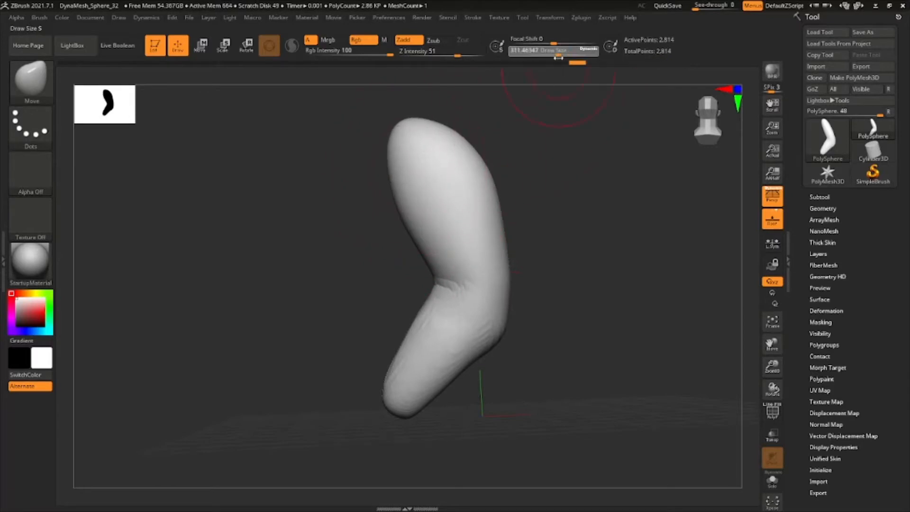
pyautogui.keyDown('alt'); pyautogui.moveTo(522, 427); pyautogui.dragTo(517, 327); pyautogui.keyUp('alt')
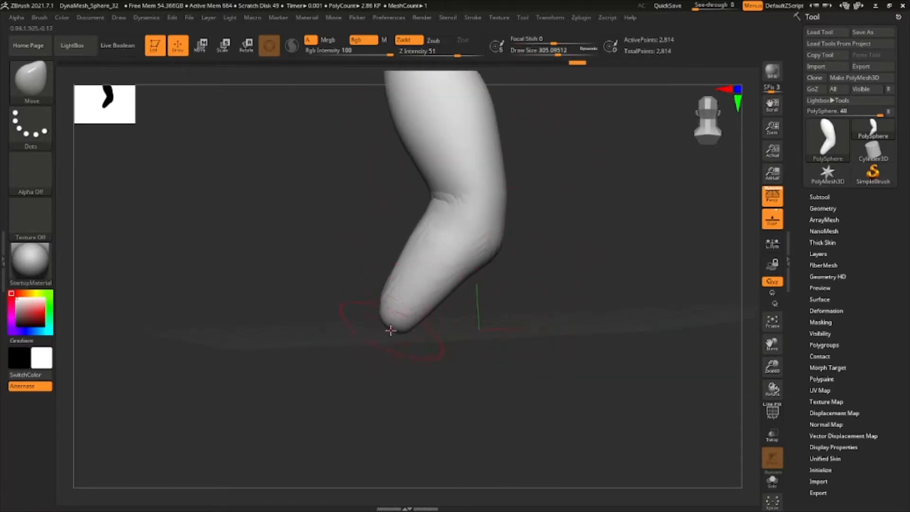
pyautogui.moveTo(388, 324)
pyautogui.mouseDown()
pyautogui.moveTo(413, 407)
pyautogui.moveTo(423, 399)
pyautogui.mouseUp()
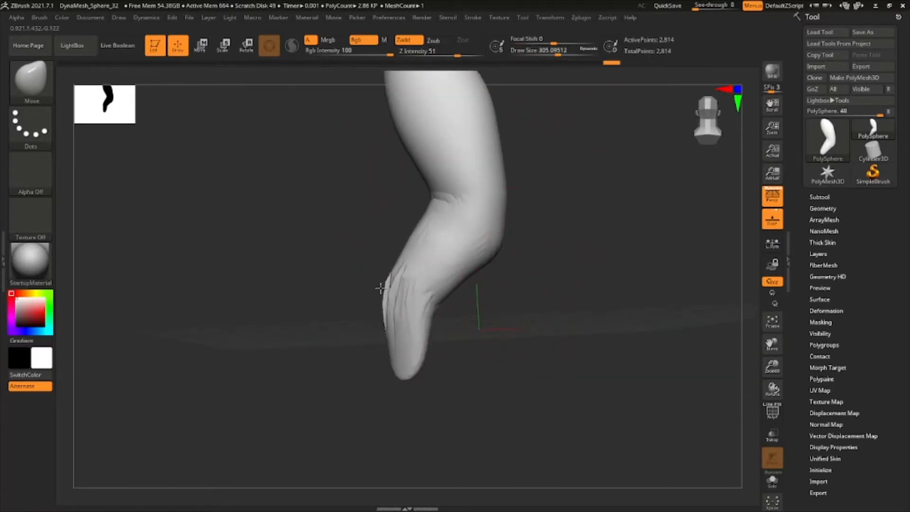
pyautogui.moveTo(426, 311); pyautogui.dragTo(421, 299)
pyautogui.moveTo(421, 353); pyautogui.dragTo(441, 376)
# Lengthen and widen the limb's lower section into a blunt end, shaping it from several angles.
pyautogui.moveTo(602, 353); pyautogui.dragTo(484, 354)
pyautogui.moveTo(457, 355); pyautogui.dragTo(559, 361)
pyautogui.moveTo(441, 372)
pyautogui.mouseDown()
pyautogui.moveTo(415, 367)
pyautogui.moveTo(478, 357)
pyautogui.moveTo(474, 372)
pyautogui.mouseUp()
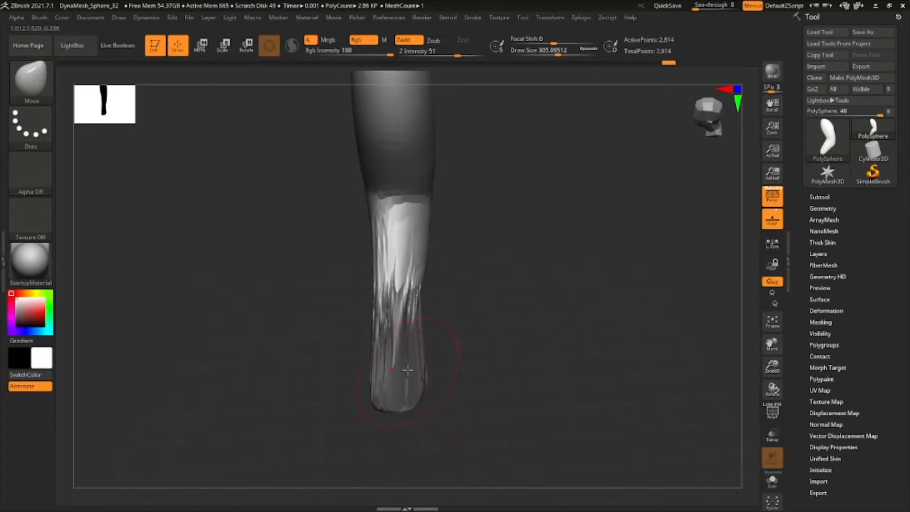
pyautogui.moveTo(409, 375); pyautogui.dragTo(416, 383)
pyautogui.moveTo(479, 371); pyautogui.dragTo(535, 302)
pyautogui.moveTo(502, 256); pyautogui.dragTo(562, 292)
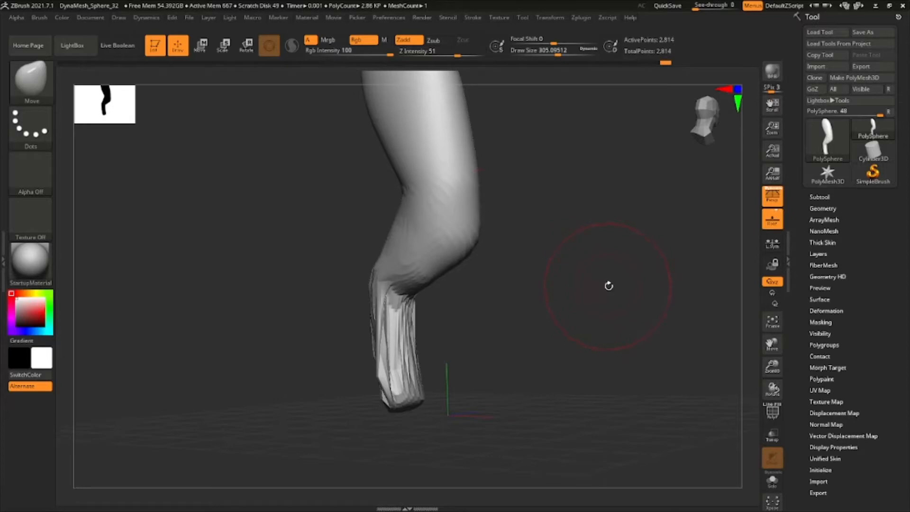
# Remesh the limb and smooth the stretched lower section into a flared end.
pyautogui.moveTo(605, 289)
pyautogui.mouseDown()
pyautogui.moveTo(596, 301)
pyautogui.moveTo(607, 304)
pyautogui.mouseUp()
pyautogui.moveTo(603, 289)
pyautogui.mouseDown()
pyautogui.moveTo(628, 282)
pyautogui.moveTo(489, 278)
pyautogui.mouseUp()
pyautogui.moveTo(348, 313)
pyautogui.keyDown('shift'); pyautogui.mouseDown()
pyautogui.moveTo(333, 350)
pyautogui.moveTo(343, 378)
pyautogui.moveTo(358, 319)
pyautogui.mouseUp(); pyautogui.keyUp('shift')
pyautogui.moveTo(535, 312)
pyautogui.keyDown('alt'); pyautogui.mouseDown()
pyautogui.moveTo(520, 310)
pyautogui.moveTo(524, 285)
pyautogui.moveTo(486, 284)
pyautogui.mouseUp(); pyautogui.keyUp('alt')
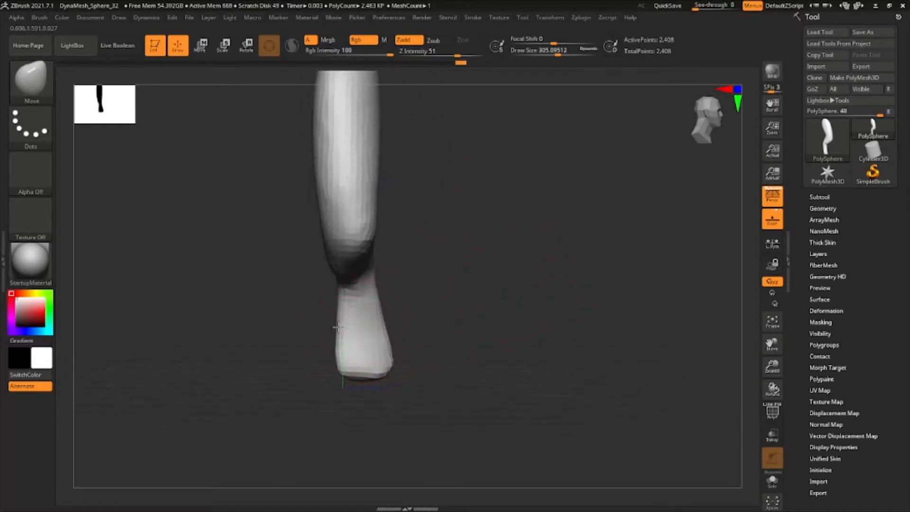
pyautogui.keyDown('ctrl'); pyautogui.click(31, 79); pyautogui.keyUp('ctrl')
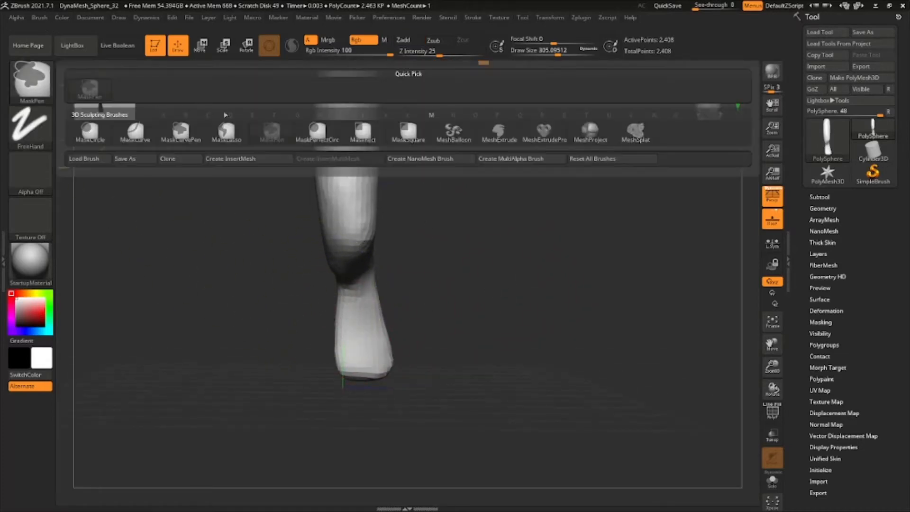
pyautogui.click(227, 140)
pyautogui.moveTo(305, 264)
pyautogui.keyDown('ctrl'); pyautogui.mouseDown()
pyautogui.moveTo(374, 405)
pyautogui.moveTo(361, 405)
pyautogui.mouseUp(); pyautogui.keyUp('ctrl')
pyautogui.hotkey('ctrl', 'z')
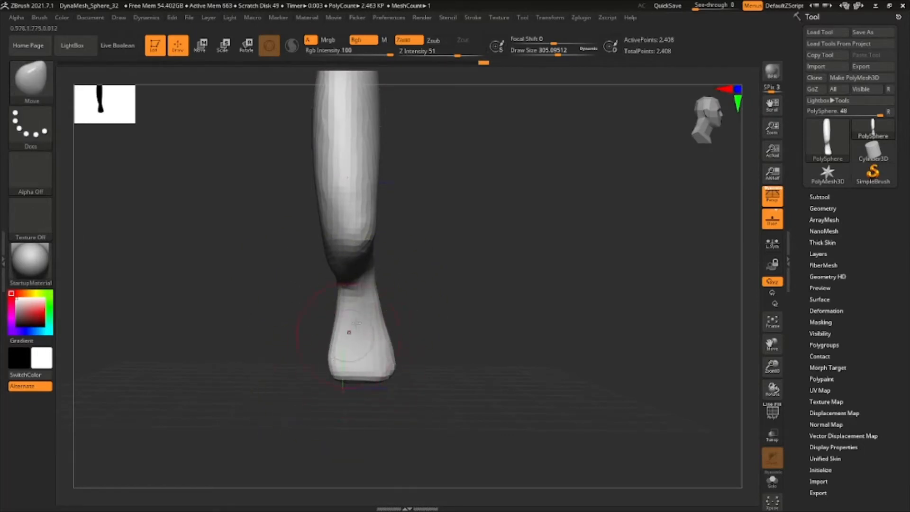
# Broaden the limb's upper section with the Move brush at draw size about 576.
pyautogui.moveTo(356, 323)
pyautogui.mouseDown(button='right')
pyautogui.moveTo(469, 275)
pyautogui.moveTo(361, 360)
pyautogui.moveTo(439, 378)
pyautogui.moveTo(453, 368)
pyautogui.moveTo(446, 353)
pyautogui.moveTo(455, 332)
pyautogui.mouseUp(button='right')
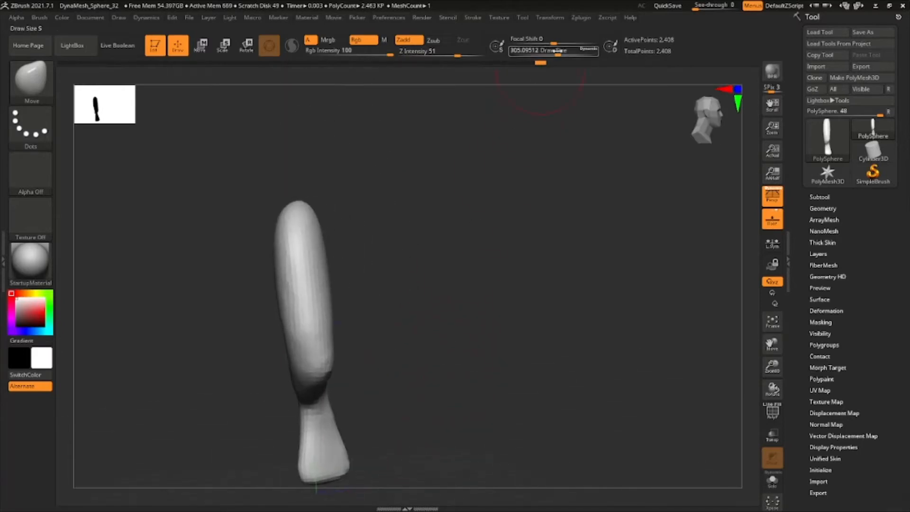
pyautogui.moveTo(475, 243); pyautogui.dragTo(448, 237, button='right')
pyautogui.moveTo(308, 266); pyautogui.dragTo(270, 211)
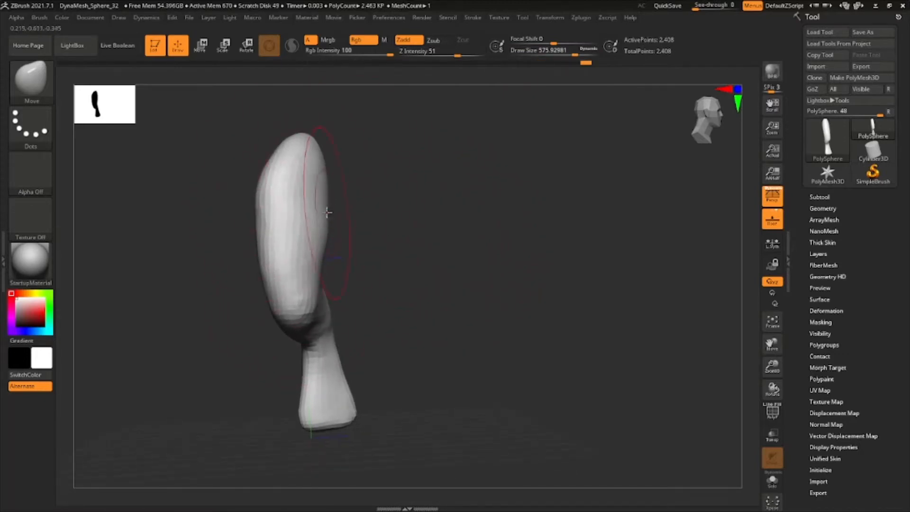
pyautogui.moveTo(351, 200)
pyautogui.mouseDown(button='right')
pyautogui.moveTo(386, 189)
pyautogui.moveTo(380, 209)
pyautogui.mouseUp(button='right')
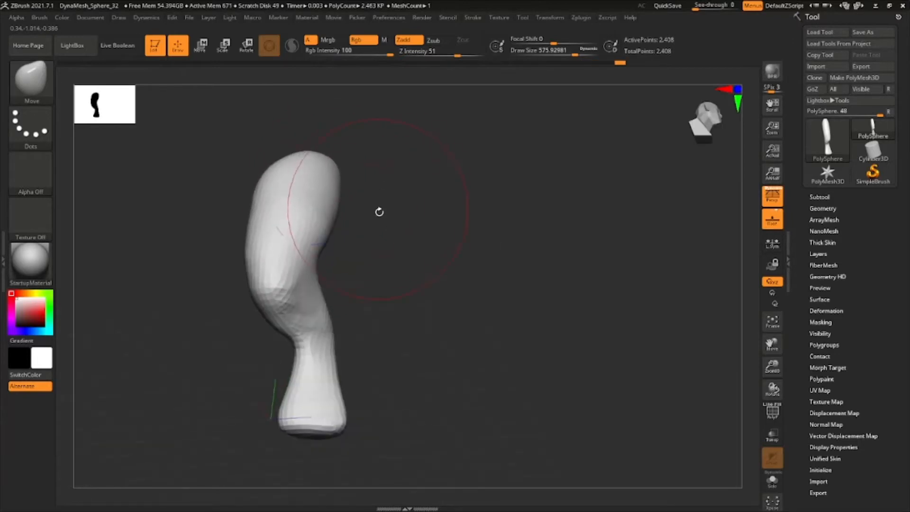
# Build up volume along the side of the upper section with the ClayBuildup brush at draw size about 262.
pyautogui.press('b')
pyautogui.press('c')
pyautogui.press('b')
pyautogui.moveTo(488, 272)
pyautogui.mouseDown(button='right')
pyautogui.moveTo(527, 266)
pyautogui.moveTo(526, 128)
pyautogui.mouseUp(button='right')
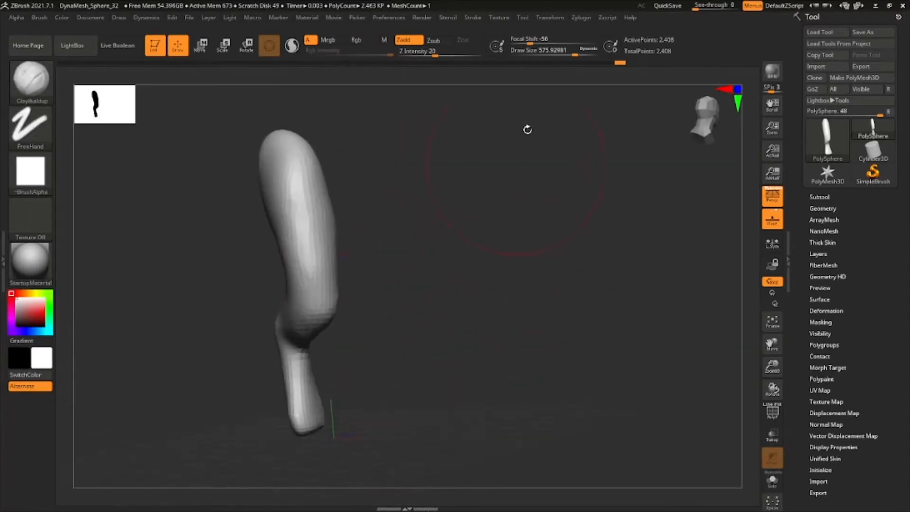
pyautogui.moveTo(575, 55); pyautogui.dragTo(555, 54)
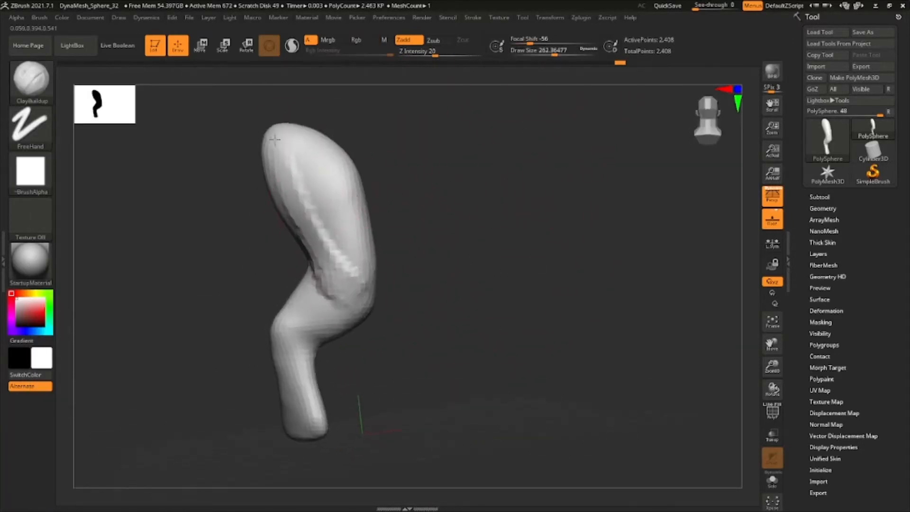
pyautogui.moveTo(266, 163); pyautogui.dragTo(266, 168, button='right')
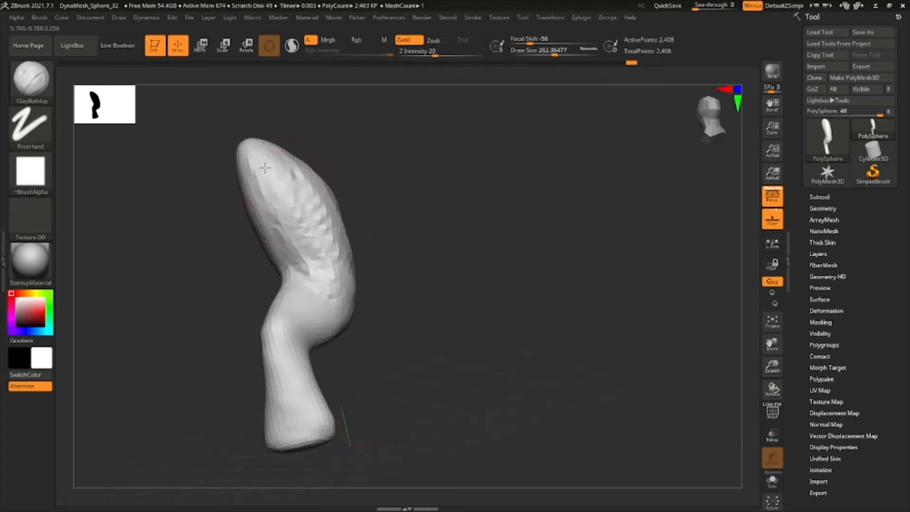
pyautogui.moveTo(519, 275); pyautogui.dragTo(493, 280, button='right')
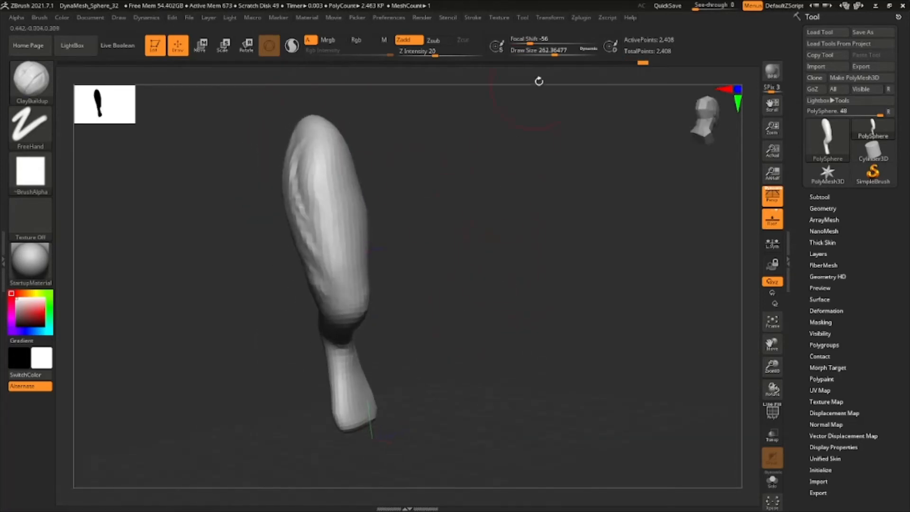
# Smooth the clay strokes on the upper section at draw size about 804 and remesh the limb more densely.
pyautogui.moveTo(554, 55); pyautogui.dragTo(587, 54)
pyautogui.keyDown('shift'); pyautogui.moveTo(336, 200); pyautogui.dragTo(332, 247); pyautogui.keyUp('shift')
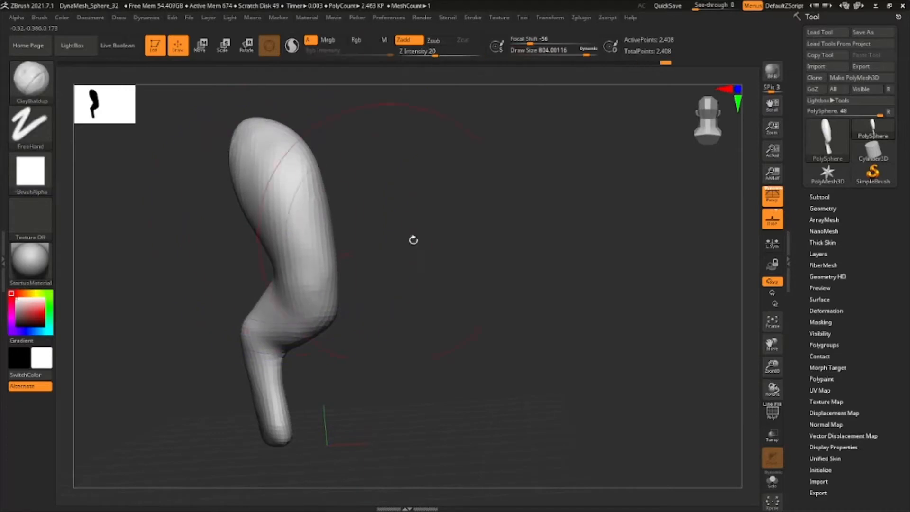
pyautogui.moveTo(413, 238)
pyautogui.mouseDown(button='right')
pyautogui.moveTo(479, 266)
pyautogui.moveTo(479, 241)
pyautogui.moveTo(457, 268)
pyautogui.moveTo(512, 262)
pyautogui.moveTo(508, 254)
pyautogui.moveTo(493, 279)
pyautogui.moveTo(508, 238)
pyautogui.moveTo(502, 248)
pyautogui.mouseUp(button='right')
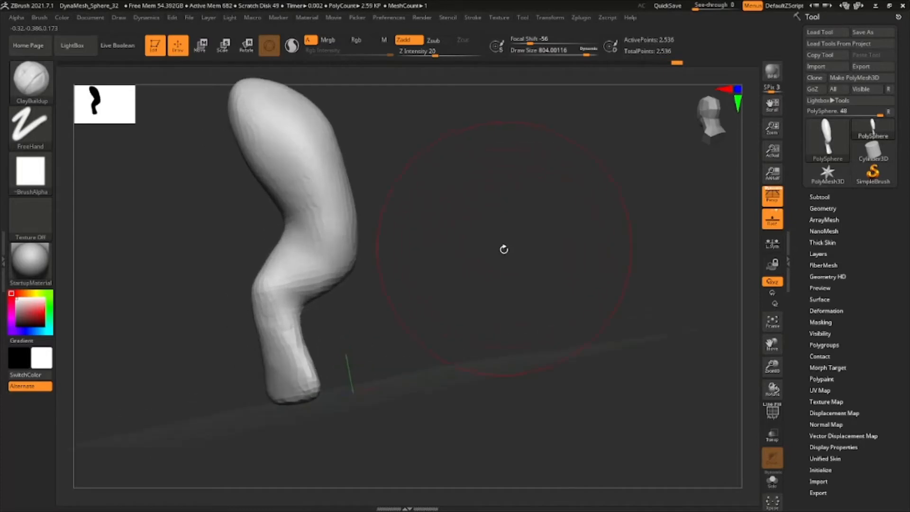
pyautogui.keyDown('ctrl'); pyautogui.moveTo(504, 264); pyautogui.dragTo(512, 254); pyautogui.keyUp('ctrl')
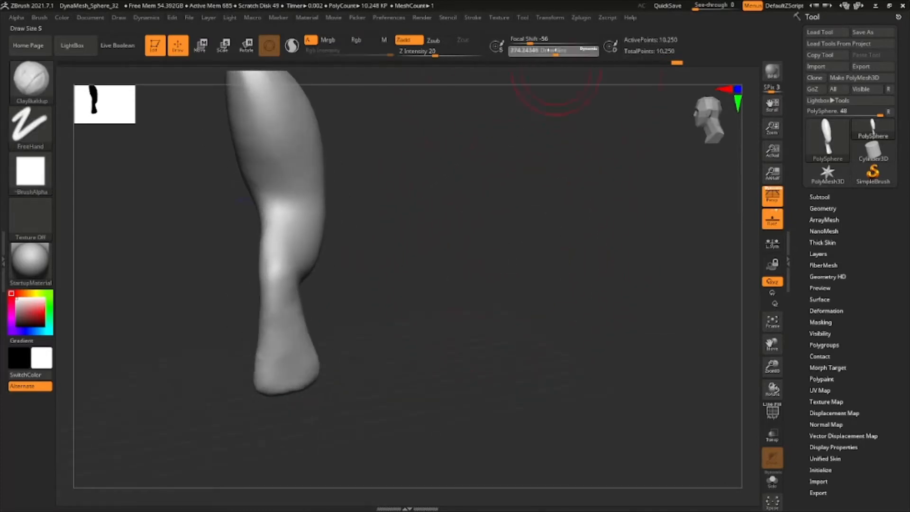
# Build up a muscle-like bulge on the limb's middle section with ClayBuildup at draw size about 228.
pyautogui.moveTo(324, 235); pyautogui.dragTo(352, 208, button='right')
pyautogui.moveTo(541, 53); pyautogui.dragTo(552, 54)
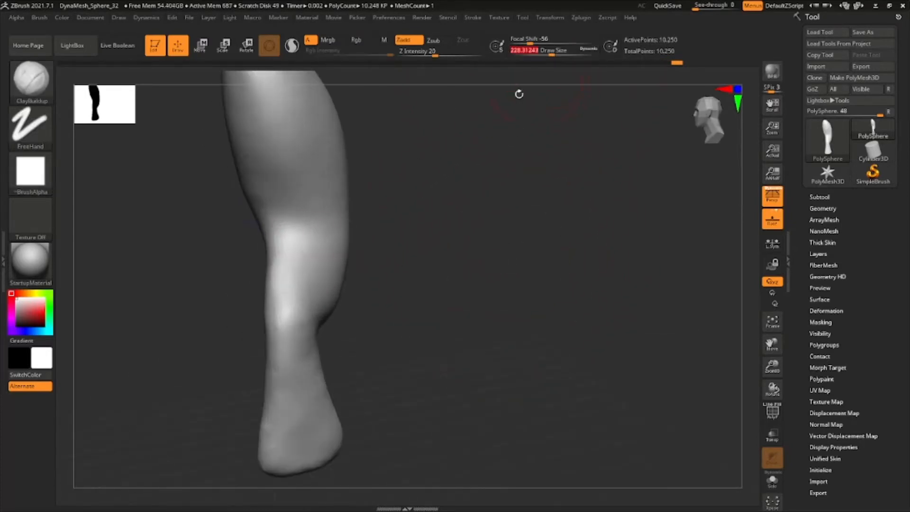
pyautogui.moveTo(427, 247); pyautogui.dragTo(318, 244, button='right')
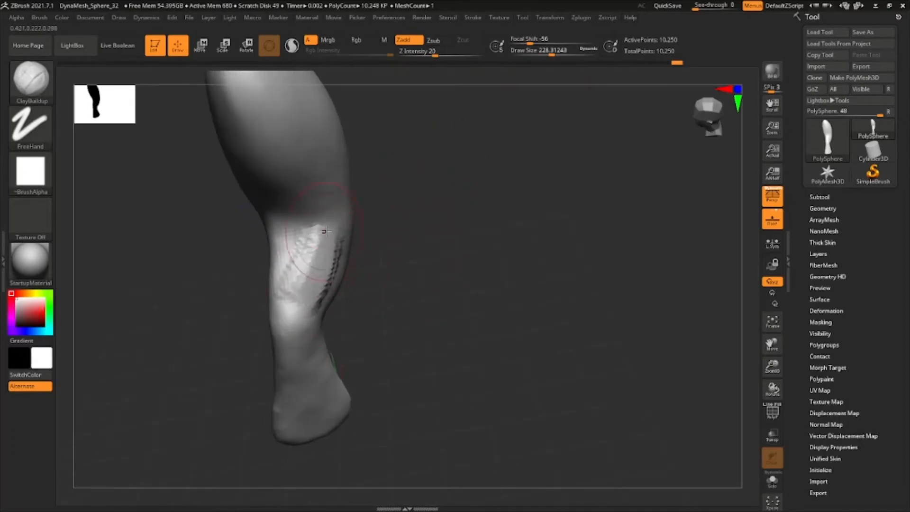
pyautogui.moveTo(286, 311); pyautogui.dragTo(273, 283, button='right')
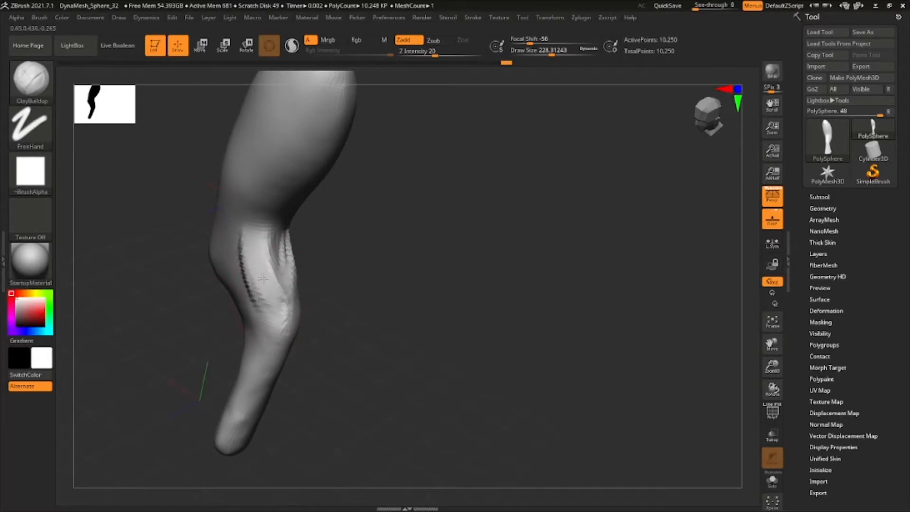
pyautogui.moveTo(315, 238)
pyautogui.mouseDown(button='right')
pyautogui.moveTo(413, 263)
pyautogui.moveTo(443, 256)
pyautogui.moveTo(422, 234)
pyautogui.moveTo(302, 250)
pyautogui.moveTo(263, 243)
pyautogui.mouseUp(button='right')
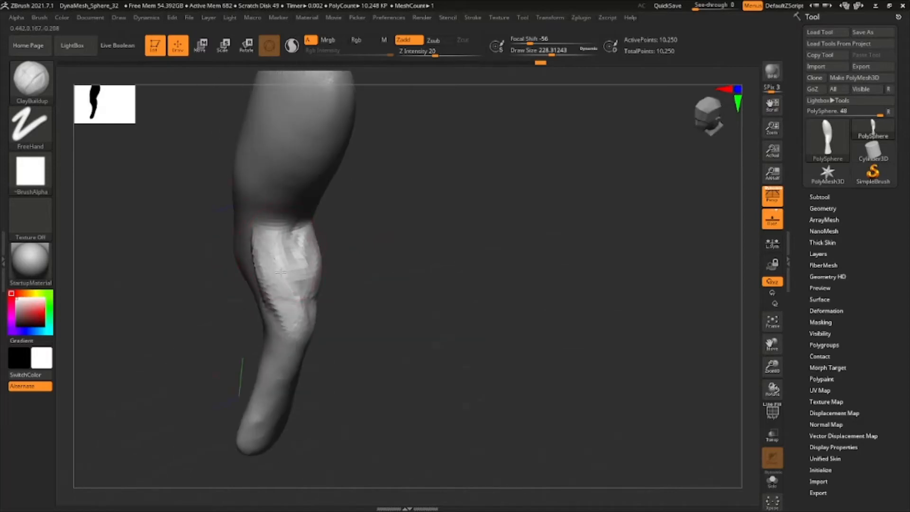
pyautogui.moveTo(281, 272); pyautogui.dragTo(385, 208, button='right')
pyautogui.moveTo(303, 232); pyautogui.dragTo(267, 204, button='right')
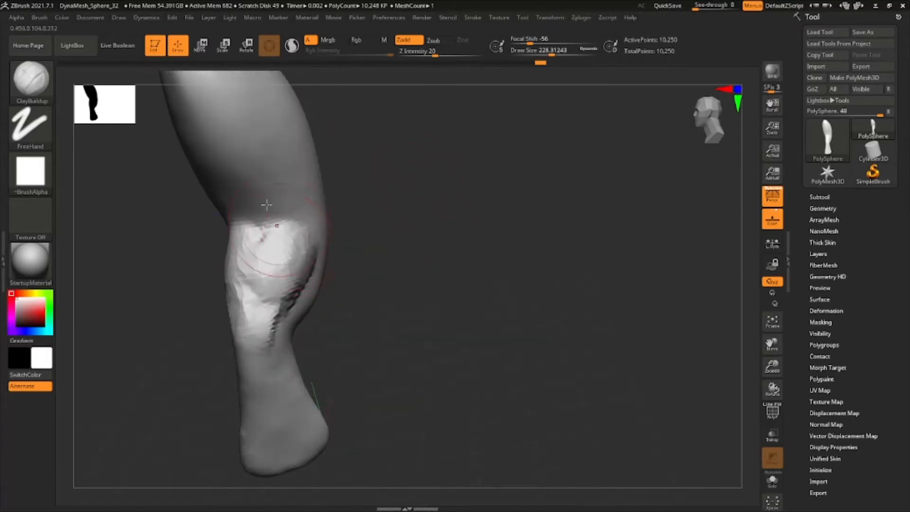
pyautogui.moveTo(254, 237)
pyautogui.mouseDown(button='right')
pyautogui.moveTo(224, 241)
pyautogui.moveTo(325, 223)
pyautogui.mouseUp(button='right')
pyautogui.moveTo(272, 215); pyautogui.dragTo(341, 201, button='right')
# Refine the lower edge of the middle section's bulge with ClayBuildup strokes at draw size about 94.
pyautogui.click(537, 51)
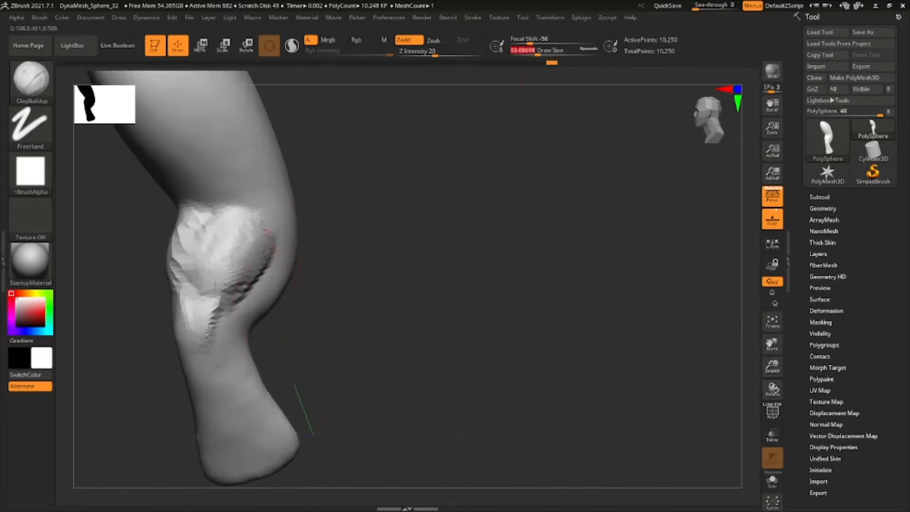
pyautogui.moveTo(216, 285); pyautogui.dragTo(193, 325, button='right')
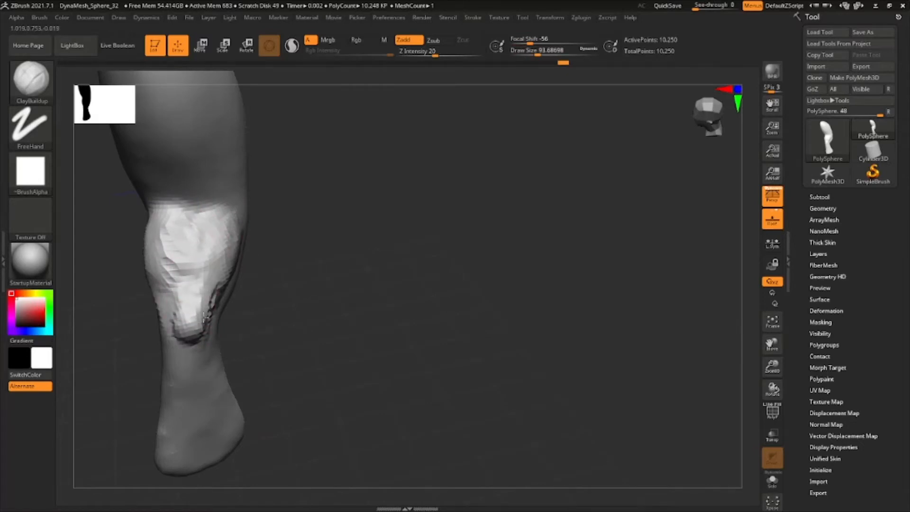
pyautogui.moveTo(169, 282)
pyautogui.mouseDown(button='right')
pyautogui.moveTo(376, 270)
pyautogui.moveTo(432, 298)
pyautogui.moveTo(469, 193)
pyautogui.moveTo(431, 266)
pyautogui.mouseUp(button='right')
# Add ClayBuildup strands from beneath the middle section's bulge toward the lower section, with draw size set to about 80.
pyautogui.click(548, 50)
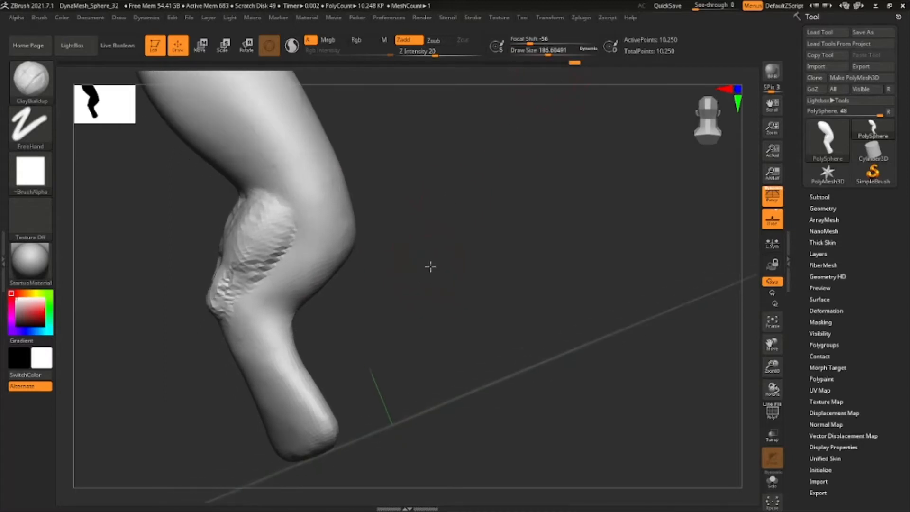
pyautogui.moveTo(271, 274); pyautogui.dragTo(268, 294)
pyautogui.moveTo(529, 55); pyautogui.dragTo(477, 121)
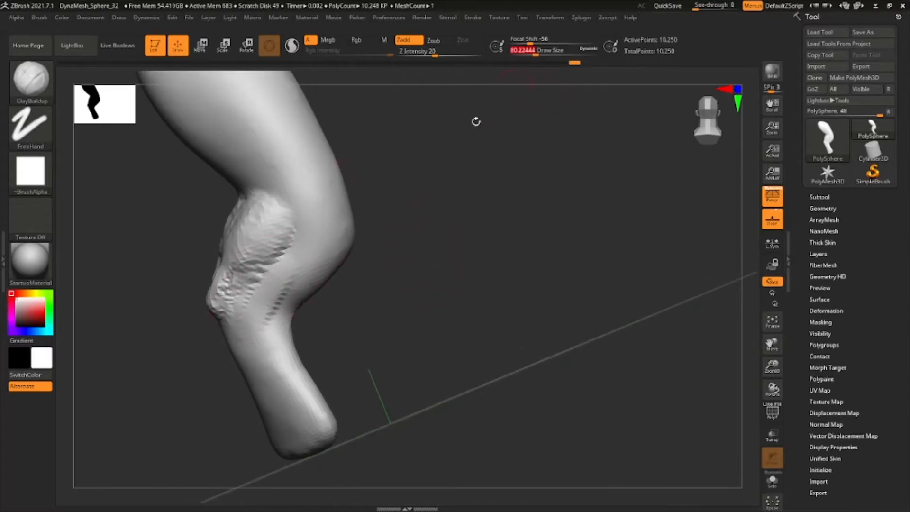
pyautogui.hotkey('ctrl', 'z')
pyautogui.moveTo(281, 264); pyautogui.dragTo(279, 272)
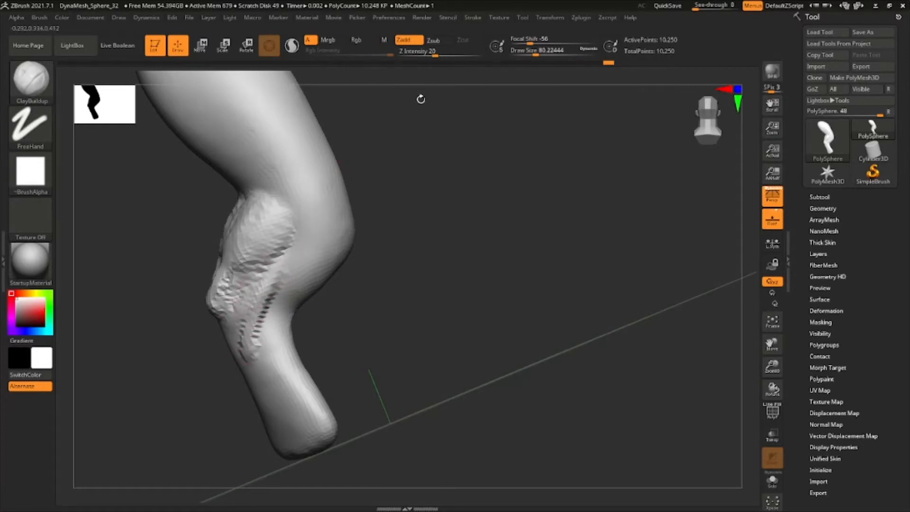
# Build up clay strands across the middle section's side and around its bend at draw size about 124.
pyautogui.moveTo(421, 99); pyautogui.dragTo(473, 111)
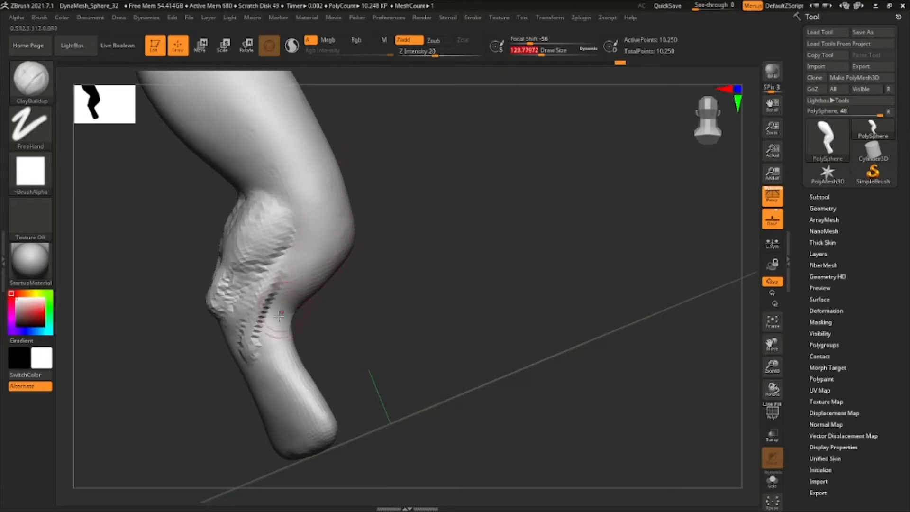
pyautogui.moveTo(280, 316); pyautogui.dragTo(315, 258)
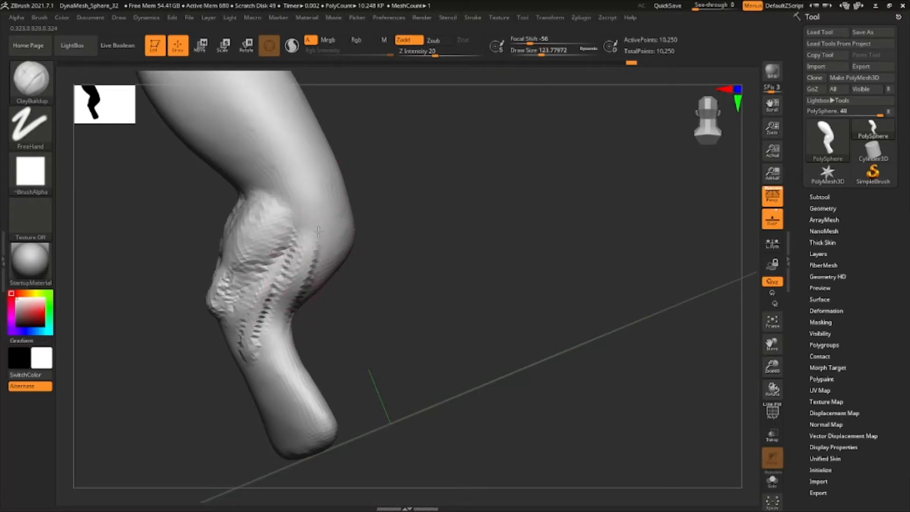
pyautogui.moveTo(315, 268); pyautogui.dragTo(305, 185, button='right')
pyautogui.moveTo(335, 257); pyautogui.dragTo(334, 294)
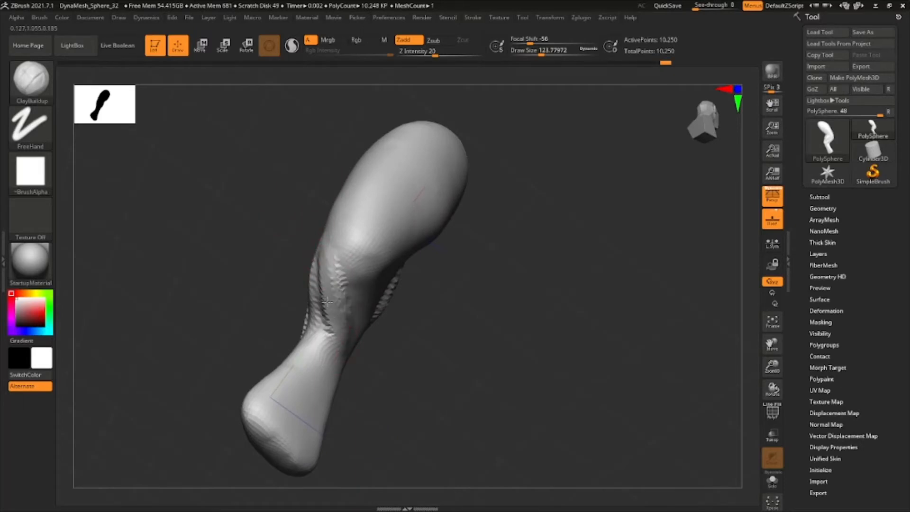
pyautogui.moveTo(327, 300)
pyautogui.mouseDown(button='right')
pyautogui.moveTo(322, 266)
pyautogui.moveTo(338, 253)
pyautogui.mouseUp(button='right')
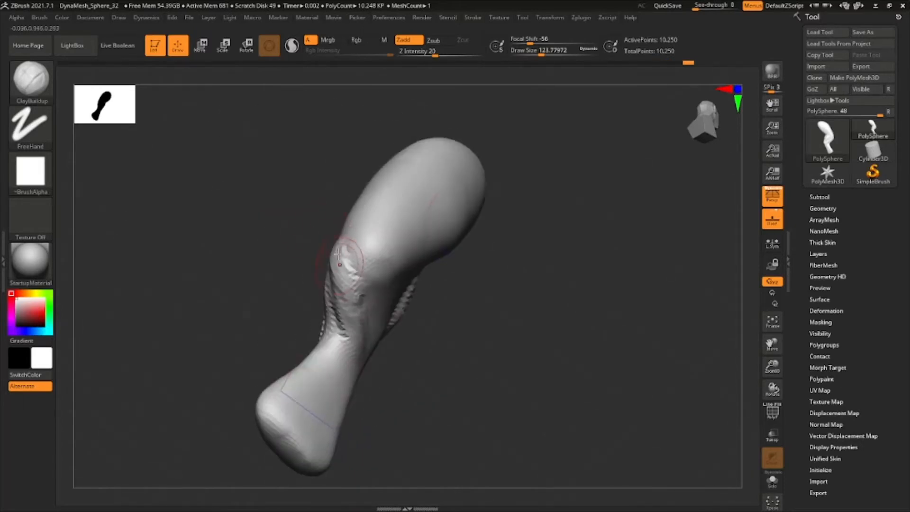
pyautogui.moveTo(356, 310); pyautogui.dragTo(366, 370, button='right')
pyautogui.moveTo(392, 282); pyautogui.dragTo(384, 299, button='right')
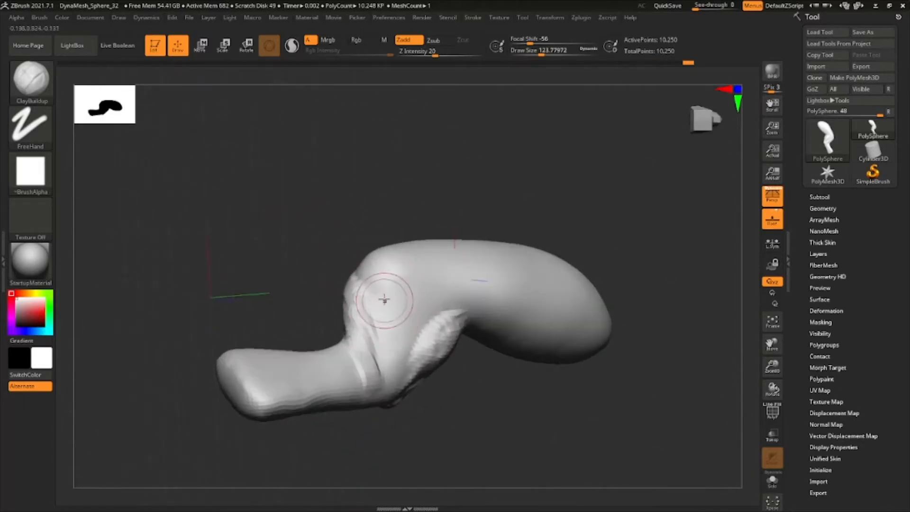
pyautogui.moveTo(381, 289); pyautogui.dragTo(406, 357)
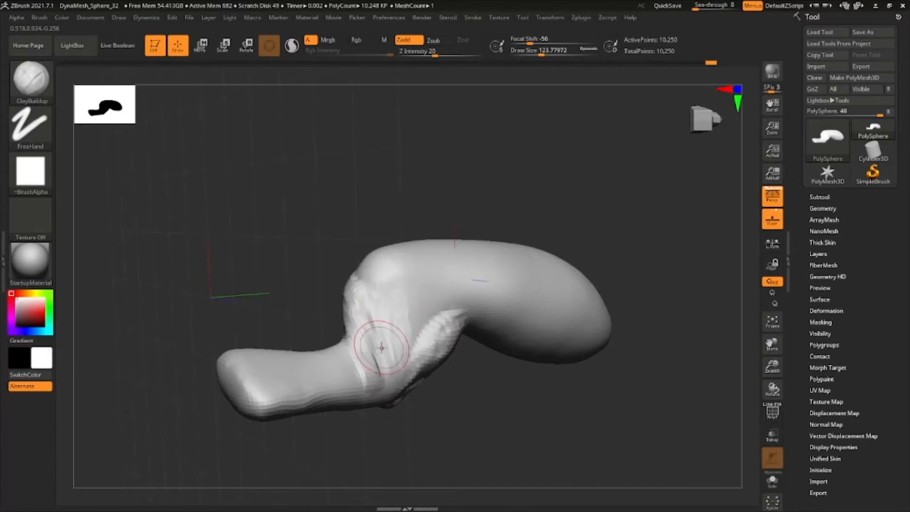
# Cover the front of the lower section with lengthwise ClayBuildup strokes at draw size about 124.
pyautogui.moveTo(382, 348); pyautogui.dragTo(472, 285, button='right')
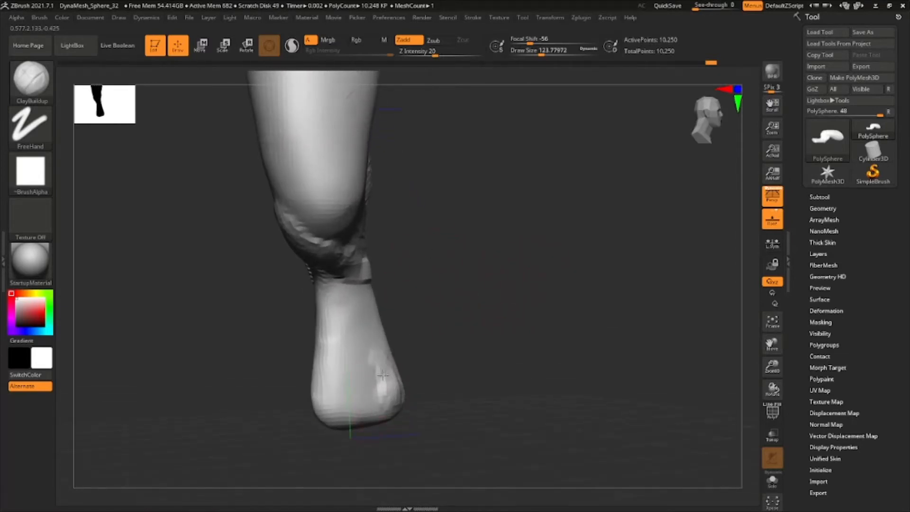
pyautogui.moveTo(383, 375)
pyautogui.mouseDown()
pyautogui.moveTo(361, 304)
pyautogui.moveTo(374, 375)
pyautogui.moveTo(345, 386)
pyautogui.moveTo(350, 316)
pyautogui.mouseUp()
pyautogui.moveTo(353, 315)
pyautogui.mouseDown(button='right')
pyautogui.moveTo(447, 325)
pyautogui.moveTo(508, 313)
pyautogui.moveTo(407, 335)
pyautogui.moveTo(423, 378)
pyautogui.moveTo(353, 320)
pyautogui.mouseUp(button='right')
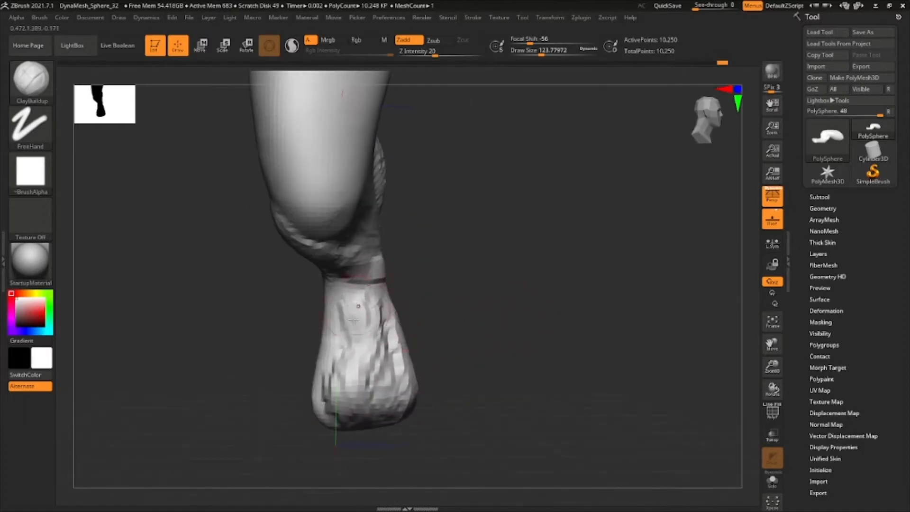
pyautogui.moveTo(367, 313); pyautogui.dragTo(365, 403)
pyautogui.moveTo(335, 306); pyautogui.dragTo(334, 407)
pyautogui.moveTo(366, 323); pyautogui.dragTo(366, 365)
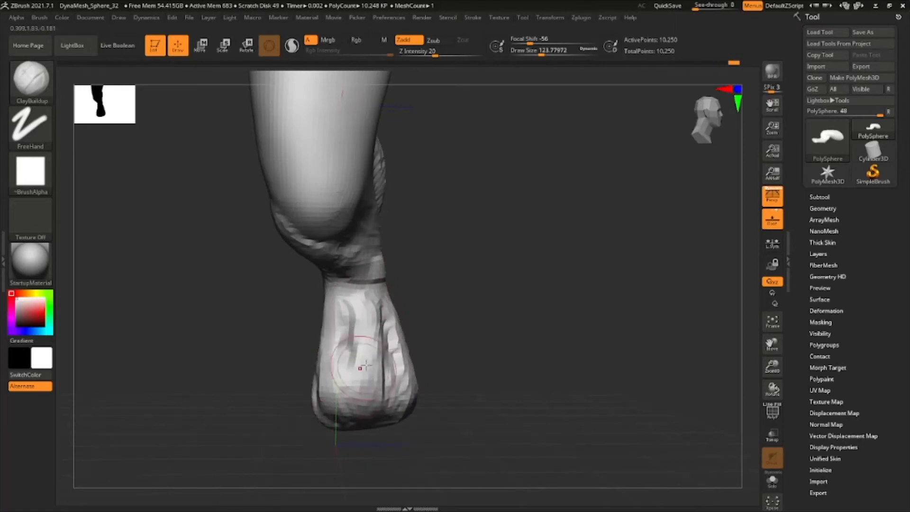
# Build up long muscle strands along the side of the upper section down to the bend, at draw size about 182.
pyautogui.moveTo(366, 365); pyautogui.dragTo(417, 341, button='right')
pyautogui.moveTo(437, 297); pyautogui.dragTo(506, 116, button='right')
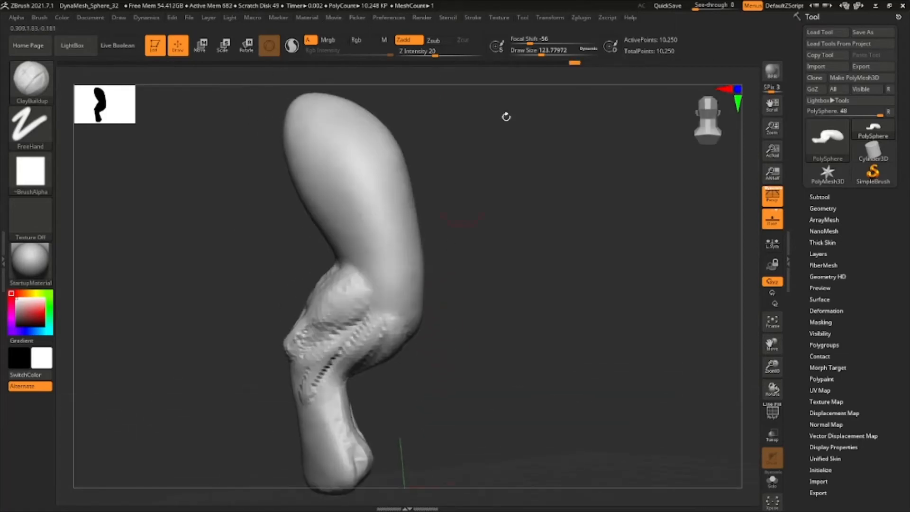
pyautogui.moveTo(542, 52); pyautogui.dragTo(548, 52)
pyautogui.keyDown('alt'); pyautogui.moveTo(490, 253); pyautogui.dragTo(488, 295, button='right'); pyautogui.keyUp('alt')
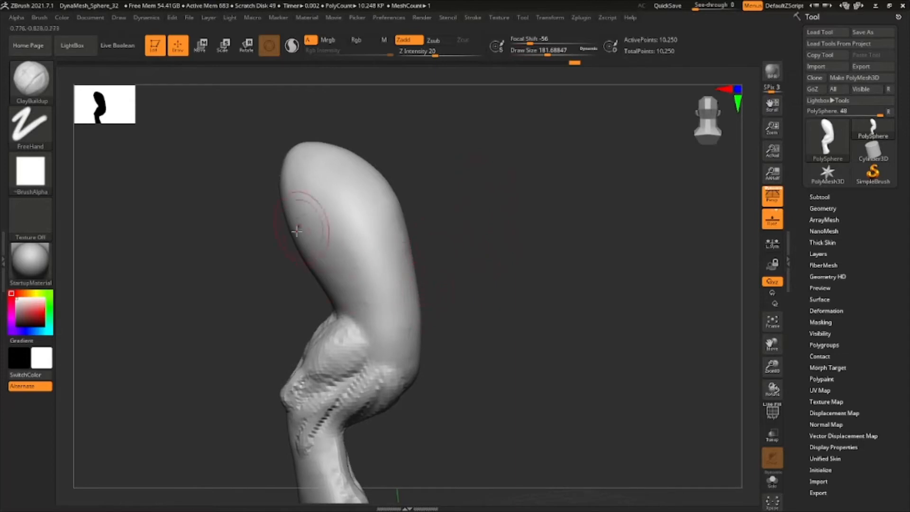
pyautogui.moveTo(286, 181); pyautogui.dragTo(377, 308)
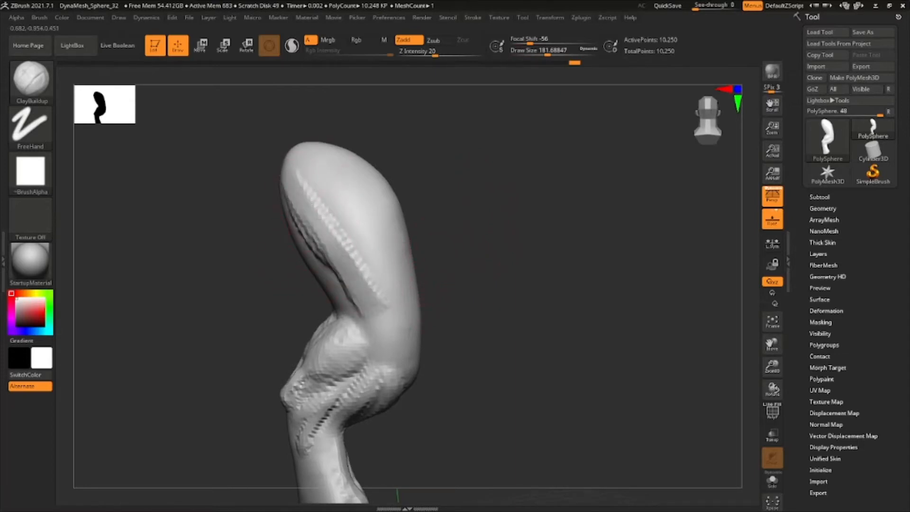
pyautogui.moveTo(338, 265)
pyautogui.mouseDown()
pyautogui.moveTo(390, 348)
pyautogui.moveTo(339, 239)
pyautogui.mouseUp()
pyautogui.moveTo(331, 191)
pyautogui.mouseDown()
pyautogui.moveTo(367, 213)
pyautogui.moveTo(398, 332)
pyautogui.mouseUp()
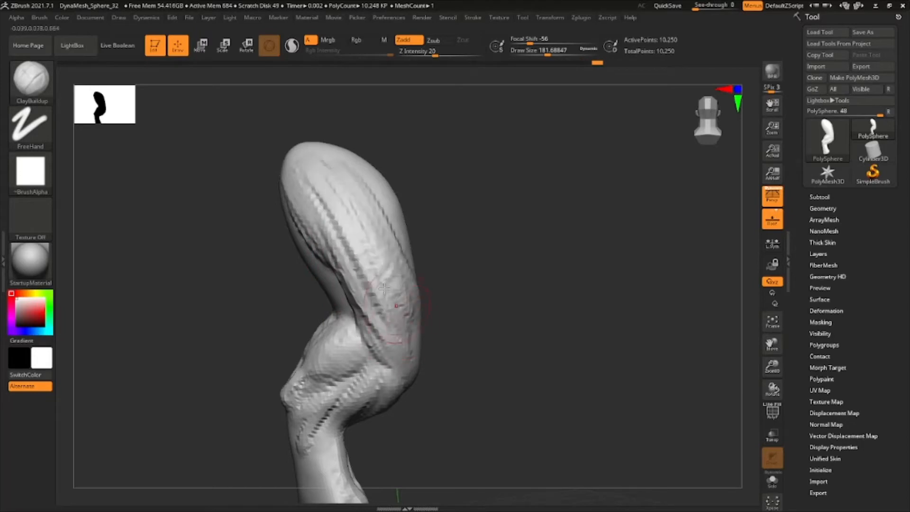
# Add lengthwise ClayBuildup strands along the back of the upper section above the middle section's bulge.
pyautogui.moveTo(417, 304); pyautogui.dragTo(498, 294, button='right')
pyautogui.moveTo(260, 278); pyautogui.dragTo(306, 285, button='right')
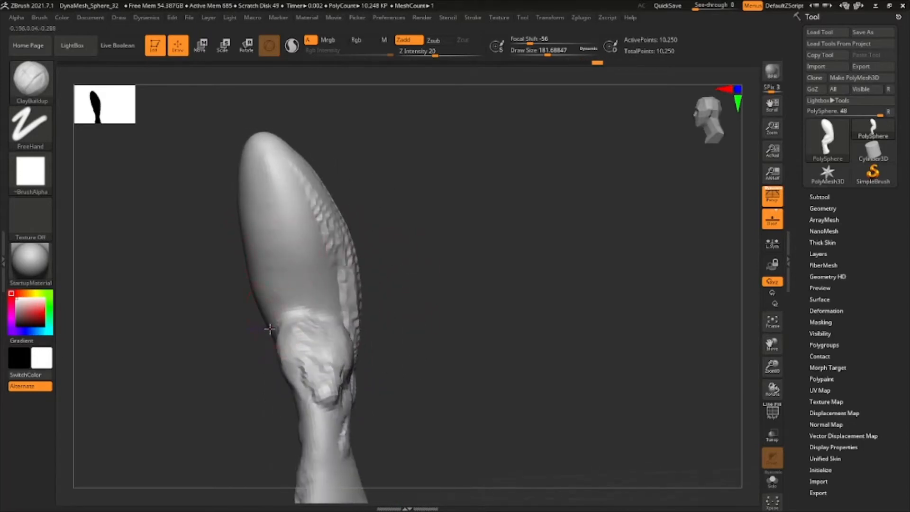
pyautogui.moveTo(279, 241)
pyautogui.mouseDown()
pyautogui.moveTo(280, 305)
pyautogui.moveTo(266, 162)
pyautogui.mouseUp()
pyautogui.moveTo(268, 179)
pyautogui.mouseDown()
pyautogui.moveTo(266, 331)
pyautogui.moveTo(282, 184)
pyautogui.mouseUp()
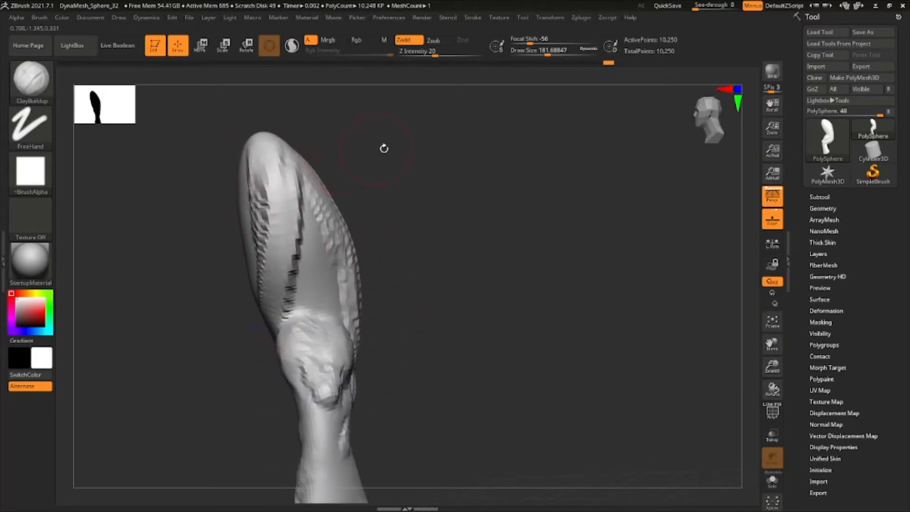
# Build up a raised clay mass across the top end of the upper section.
pyautogui.moveTo(384, 148)
pyautogui.mouseDown(button='right')
pyautogui.moveTo(411, 173)
pyautogui.moveTo(346, 199)
pyautogui.mouseUp(button='right')
pyautogui.moveTo(238, 233)
pyautogui.mouseDown()
pyautogui.moveTo(295, 205)
pyautogui.moveTo(410, 188)
pyautogui.mouseUp()
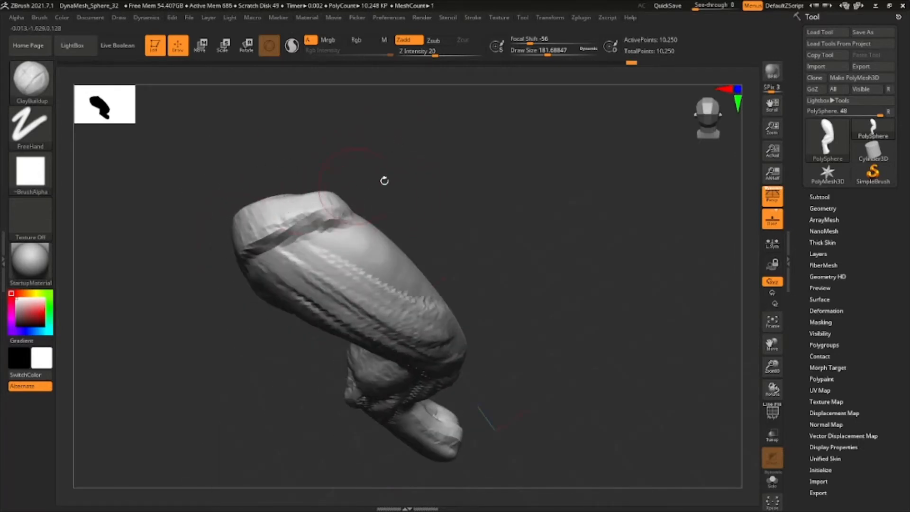
pyautogui.moveTo(384, 181)
pyautogui.mouseDown(button='right')
pyautogui.moveTo(397, 148)
pyautogui.moveTo(388, 170)
pyautogui.moveTo(335, 196)
pyautogui.moveTo(204, 190)
pyautogui.mouseUp(button='right')
pyautogui.press('b')
pyautogui.press('m')
pyautogui.press('v')
pyautogui.moveTo(429, 260)
pyautogui.mouseDown(button='right')
pyautogui.moveTo(455, 264)
pyautogui.moveTo(462, 278)
pyautogui.moveTo(451, 280)
pyautogui.moveTo(488, 266)
pyautogui.moveTo(467, 275)
pyautogui.moveTo(457, 268)
pyautogui.mouseUp(button='right')
pyautogui.press('b')
pyautogui.press('c')
pyautogui.press('b')
# Build up lengthwise muscle strands over the front and opposite side of the upper section with ClayBuildup at draw size about 182.
pyautogui.moveTo(454, 271)
pyautogui.mouseDown()
pyautogui.moveTo(447, 274)
pyautogui.moveTo(451, 261)
pyautogui.moveTo(454, 271)
pyautogui.moveTo(444, 272)
pyautogui.mouseUp()
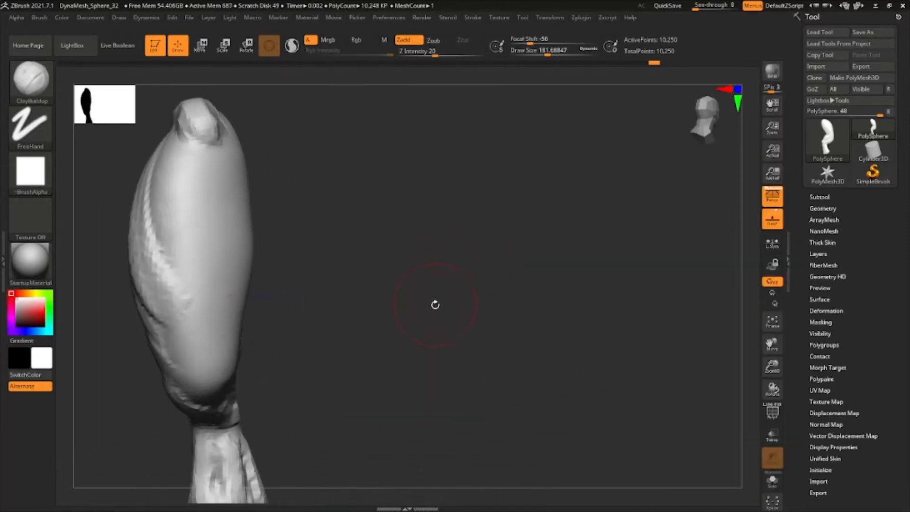
pyautogui.moveTo(435, 304); pyautogui.dragTo(449, 270)
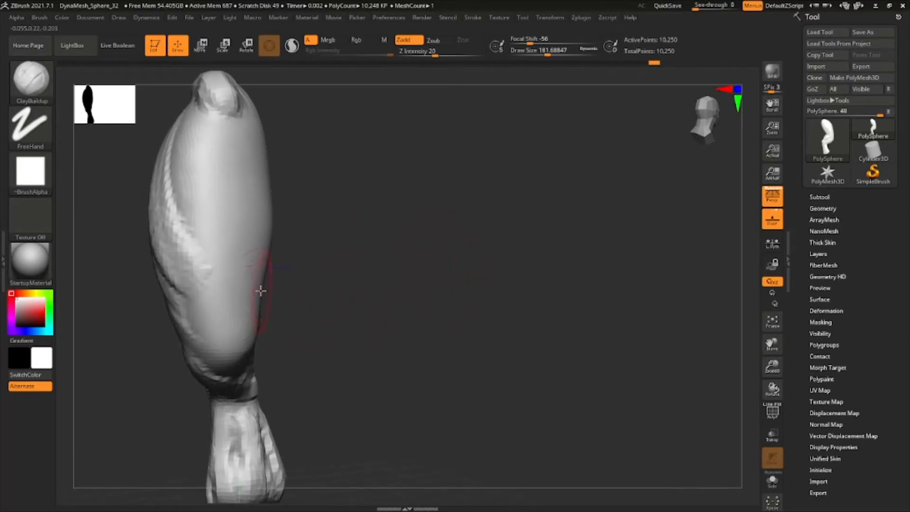
pyautogui.moveTo(233, 334)
pyautogui.mouseDown()
pyautogui.moveTo(198, 164)
pyautogui.moveTo(204, 143)
pyautogui.moveTo(221, 162)
pyautogui.moveTo(224, 142)
pyautogui.mouseUp()
pyautogui.moveTo(332, 280); pyautogui.dragTo(254, 290)
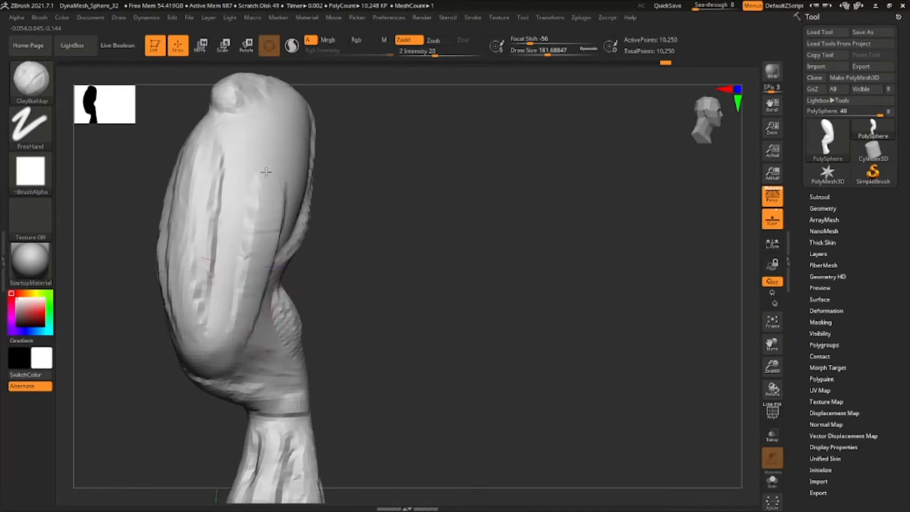
pyautogui.moveTo(231, 227); pyautogui.dragTo(238, 147)
pyautogui.moveTo(259, 212); pyautogui.dragTo(250, 116)
pyautogui.moveTo(249, 285); pyautogui.dragTo(243, 175)
pyautogui.moveTo(350, 284); pyautogui.dragTo(289, 292)
pyautogui.moveTo(280, 256); pyautogui.dragTo(295, 152)
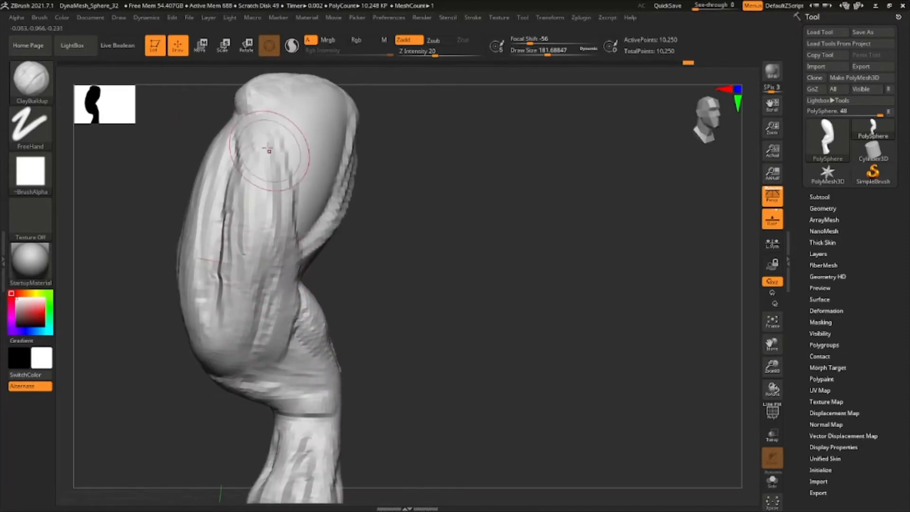
# Extend the ClayBuildup strands over the middle section's opposite side and down the back and sides of the lower section.
pyautogui.moveTo(332, 124)
pyautogui.mouseDown()
pyautogui.moveTo(342, 71)
pyautogui.moveTo(451, 255)
pyautogui.moveTo(418, 257)
pyautogui.moveTo(449, 270)
pyautogui.moveTo(427, 262)
pyautogui.moveTo(431, 271)
pyautogui.mouseUp()
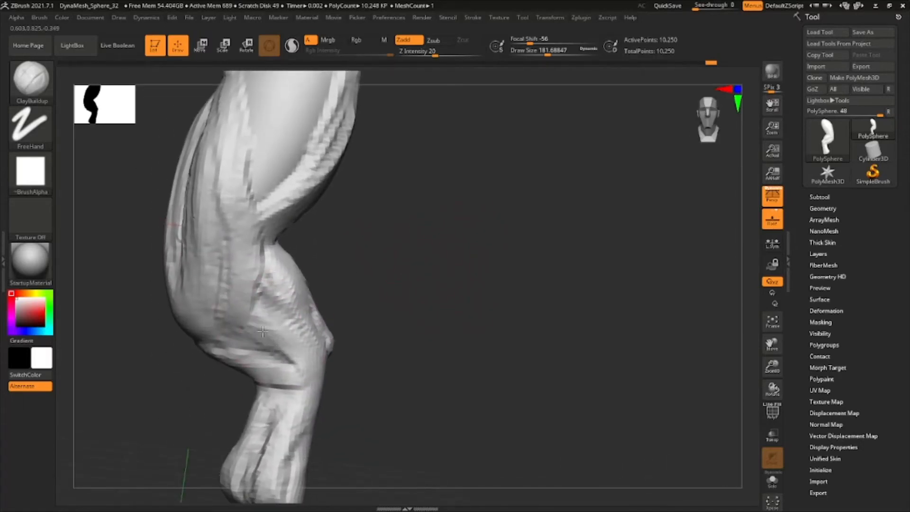
pyautogui.keyDown('alt'); pyautogui.moveTo(229, 382); pyautogui.dragTo(417, 263); pyautogui.keyUp('alt')
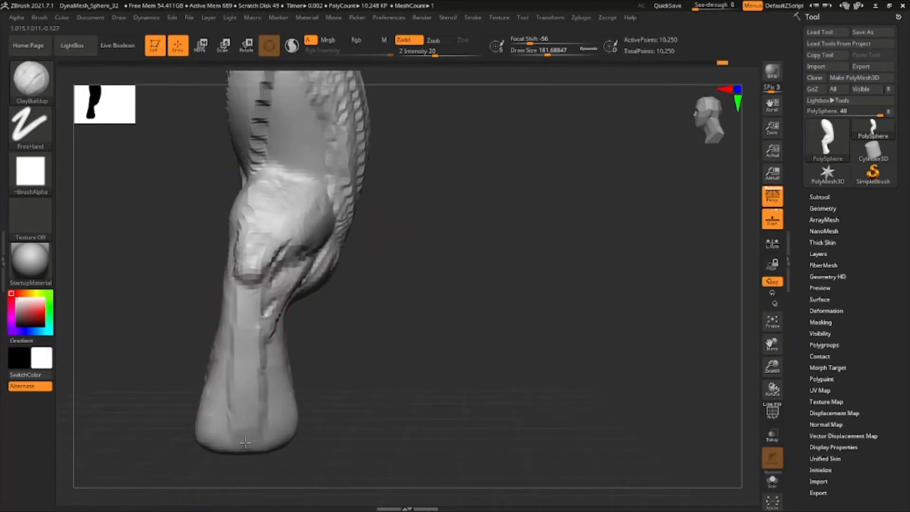
pyautogui.moveTo(247, 369)
pyautogui.mouseDown(button='right')
pyautogui.moveTo(285, 371)
pyautogui.moveTo(284, 354)
pyautogui.moveTo(238, 359)
pyautogui.mouseUp(button='right')
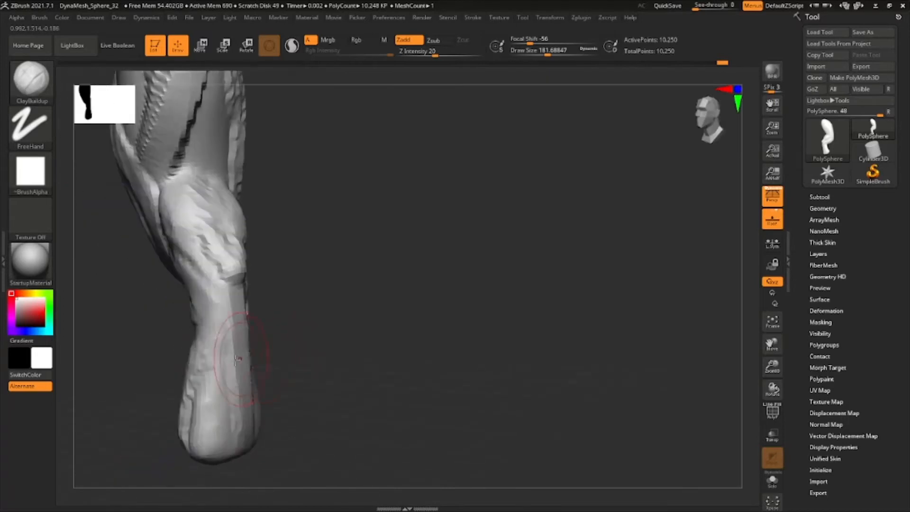
pyautogui.moveTo(320, 305); pyautogui.dragTo(403, 303)
pyautogui.moveTo(285, 413); pyautogui.dragTo(278, 448)
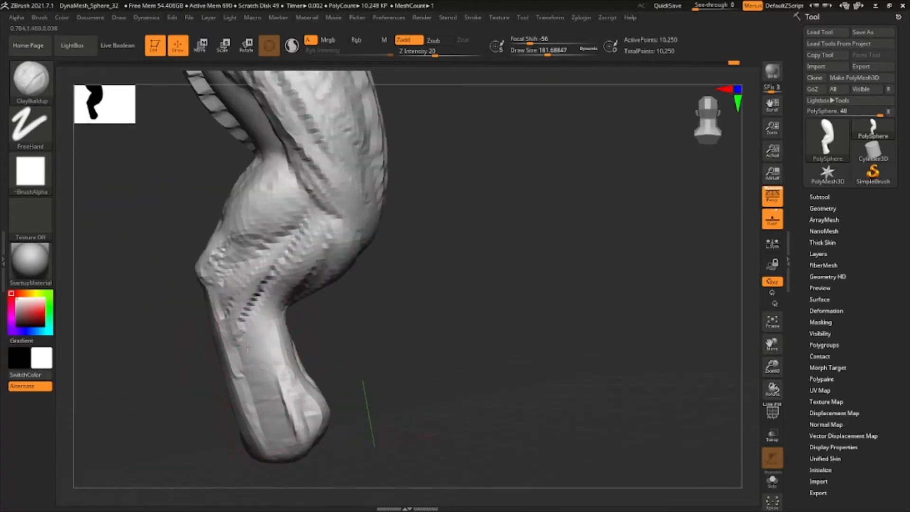
# Reshape the back edge of the lower section using the Move brush at draw size about 311.
pyautogui.moveTo(354, 391)
pyautogui.keyDown('alt'); pyautogui.mouseDown()
pyautogui.moveTo(397, 330)
pyautogui.moveTo(425, 320)
pyautogui.moveTo(433, 329)
pyautogui.mouseUp(); pyautogui.keyUp('alt')
pyautogui.press('b')
pyautogui.press('m')
pyautogui.press('v')
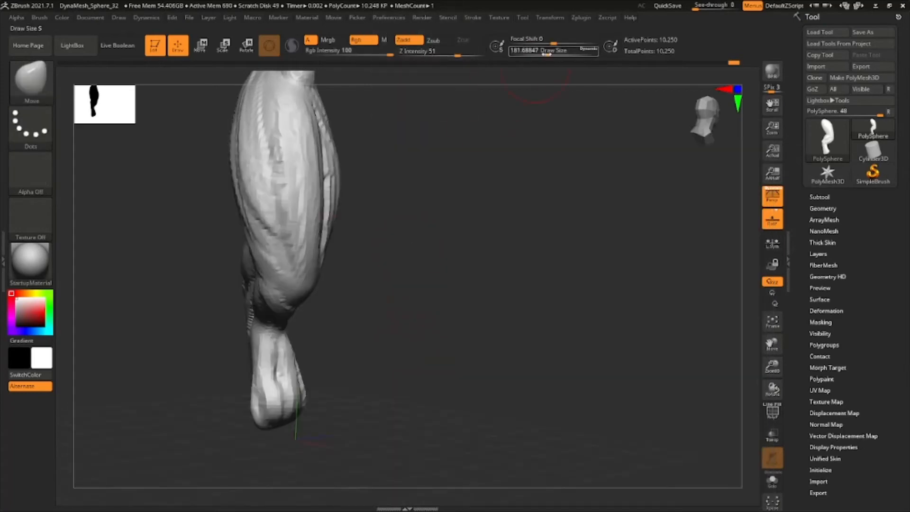
pyautogui.moveTo(558, 53); pyautogui.dragTo(558, 54)
pyautogui.moveTo(423, 308)
pyautogui.mouseDown()
pyautogui.moveTo(283, 364)
pyautogui.moveTo(239, 366)
pyautogui.moveTo(252, 409)
pyautogui.moveTo(261, 380)
pyautogui.mouseUp()
pyautogui.moveTo(299, 335); pyautogui.dragTo(303, 323)
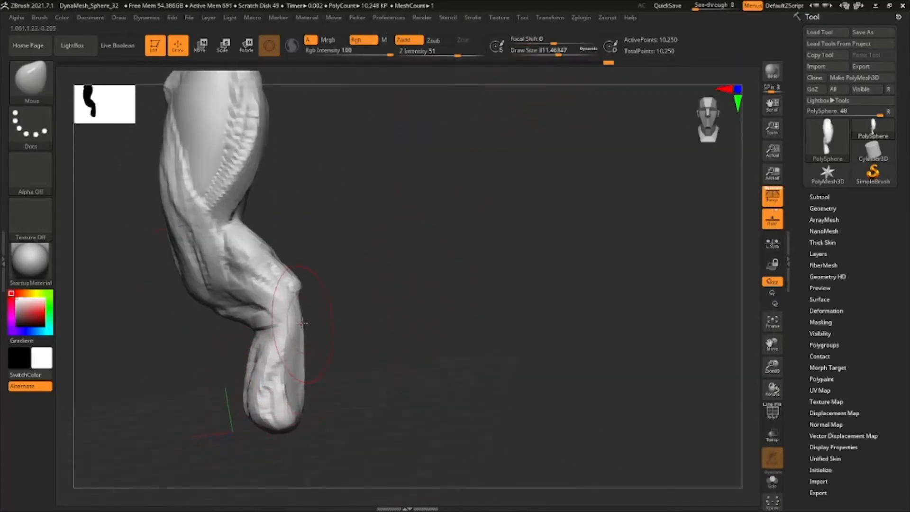
# Adjust the protruding joint between the middle and lower sections with the Move brush at draw size about 212.
pyautogui.moveTo(558, 50); pyautogui.dragTo(550, 50)
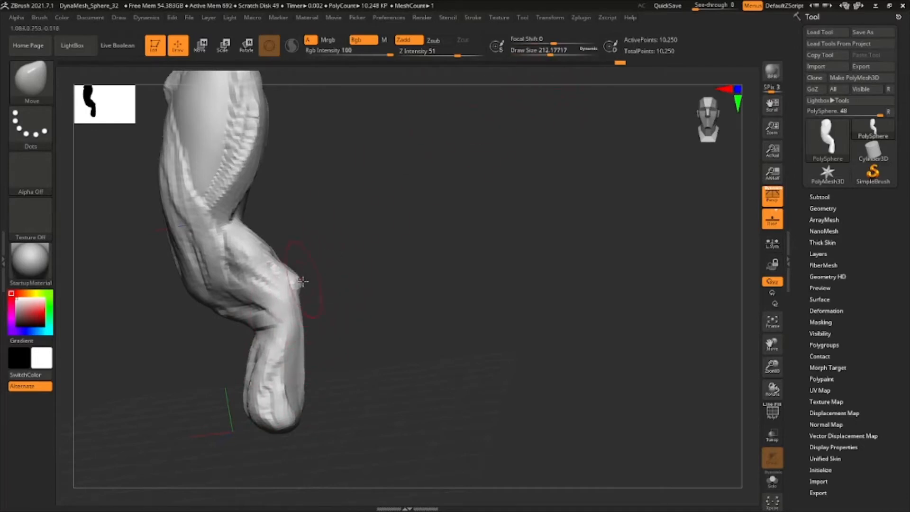
pyautogui.moveTo(304, 298); pyautogui.dragTo(306, 297)
pyautogui.moveTo(340, 281); pyautogui.dragTo(369, 275)
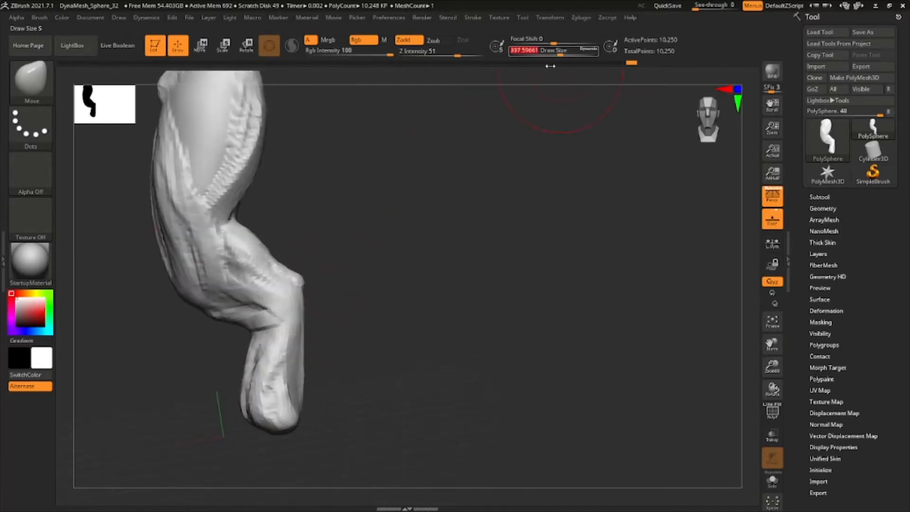
# Push the front of the bend between the upper and middle sections outward with the Move brush at draw size about 338.
pyautogui.moveTo(240, 317); pyautogui.dragTo(226, 292)
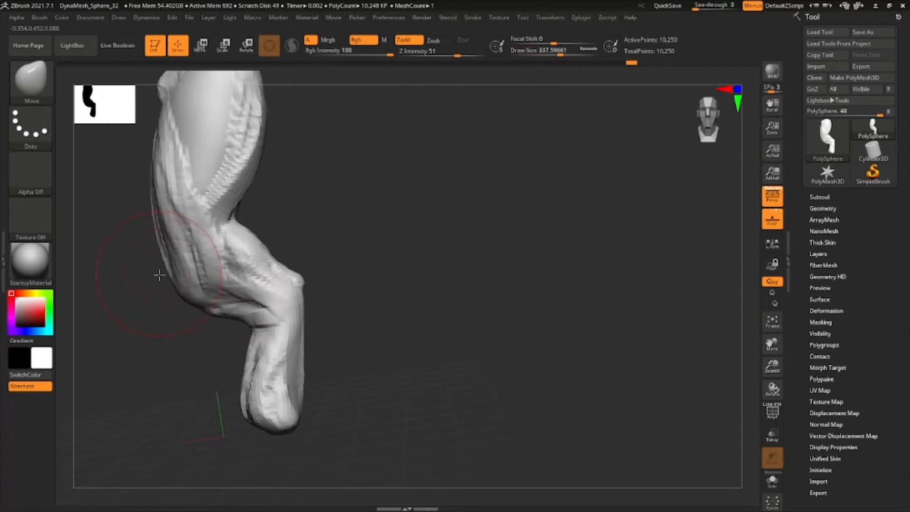
pyautogui.moveTo(159, 275); pyautogui.dragTo(171, 292)
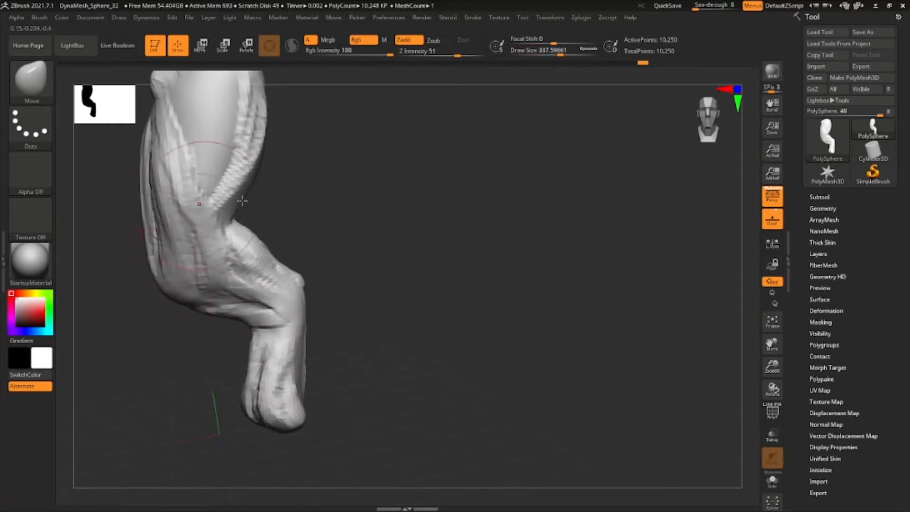
pyautogui.moveTo(242, 201)
pyautogui.mouseDown()
pyautogui.moveTo(366, 232)
pyautogui.moveTo(346, 264)
pyautogui.moveTo(360, 268)
pyautogui.mouseUp()
# Adjust the overall silhouette of the upper and lower sections with the Move brush at draw size about 695.
pyautogui.moveTo(563, 54); pyautogui.dragTo(582, 55)
pyautogui.moveTo(216, 230); pyautogui.dragTo(207, 233)
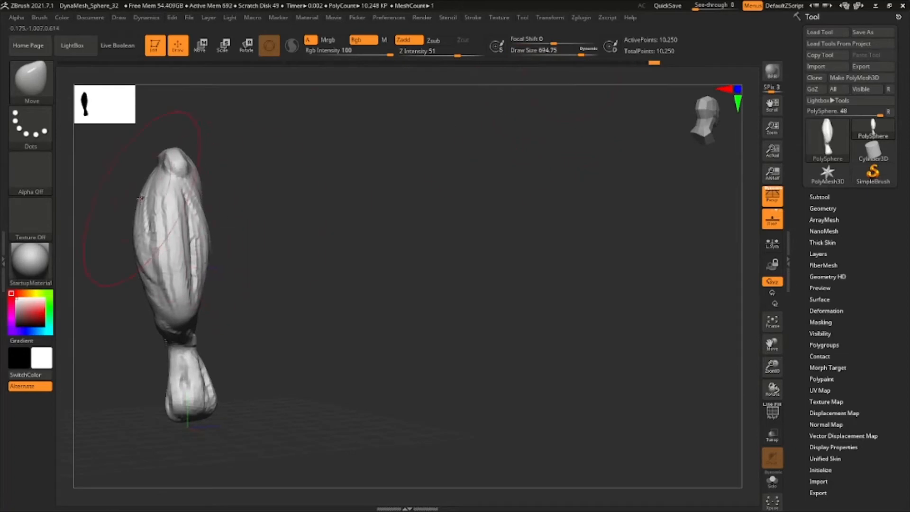
pyautogui.moveTo(141, 198); pyautogui.dragTo(138, 193)
pyautogui.moveTo(169, 412); pyautogui.dragTo(180, 412)
pyautogui.moveTo(244, 375); pyautogui.dragTo(318, 370)
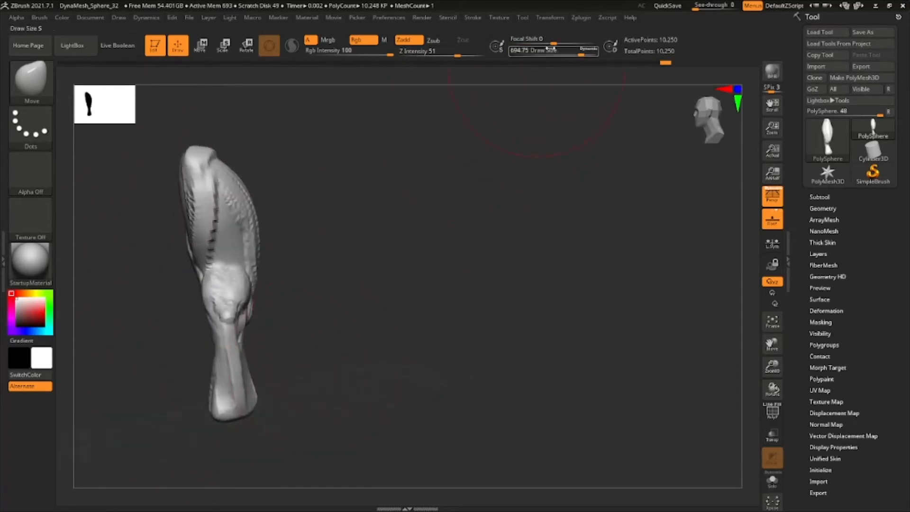
# Adjust the side contour of the middle section with the Move brush at draw size about 257.
pyautogui.moveTo(570, 53); pyautogui.dragTo(554, 54)
pyautogui.moveTo(272, 277); pyautogui.dragTo(266, 315)
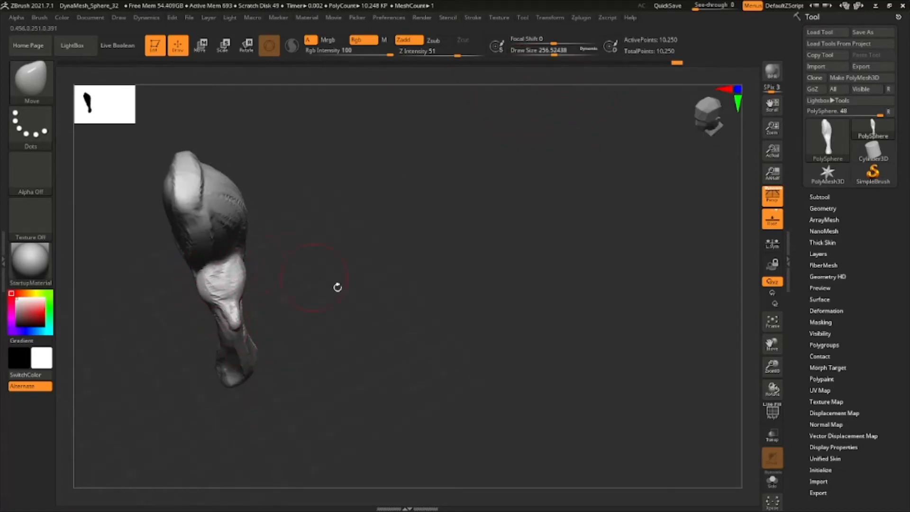
pyautogui.moveTo(338, 288); pyautogui.dragTo(398, 290)
pyautogui.moveTo(399, 290)
pyautogui.mouseDown()
pyautogui.moveTo(417, 285)
pyautogui.moveTo(380, 302)
pyautogui.moveTo(530, 264)
pyautogui.mouseUp()
pyautogui.hotkey('ctrl', 'z')
# Remesh the limb with DynaMesh at resolution 96, without freezing the subdivision levels.
pyautogui.click(826, 208)
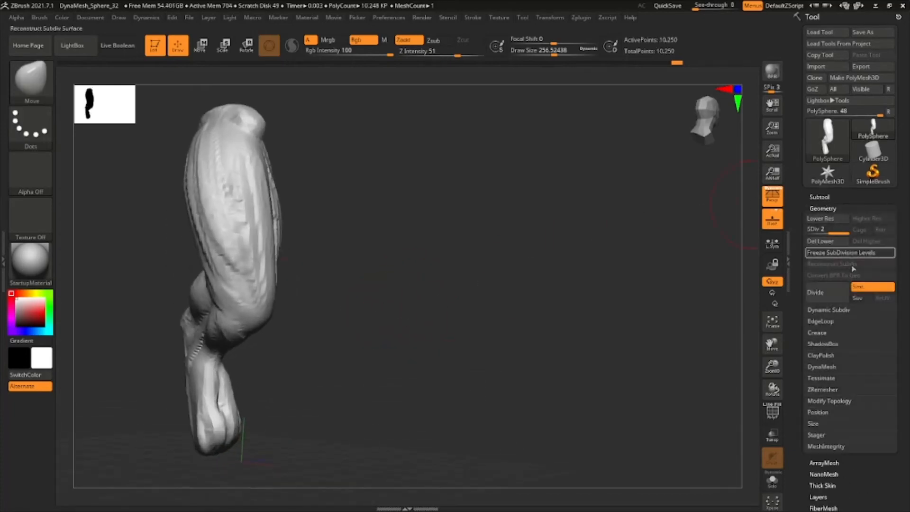
pyautogui.click(824, 367)
pyautogui.click(830, 390)
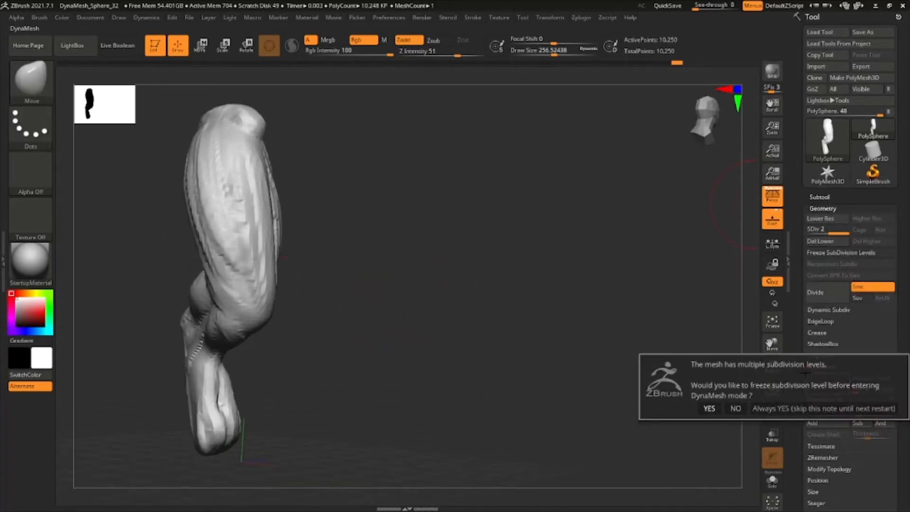
pyautogui.click(736, 409)
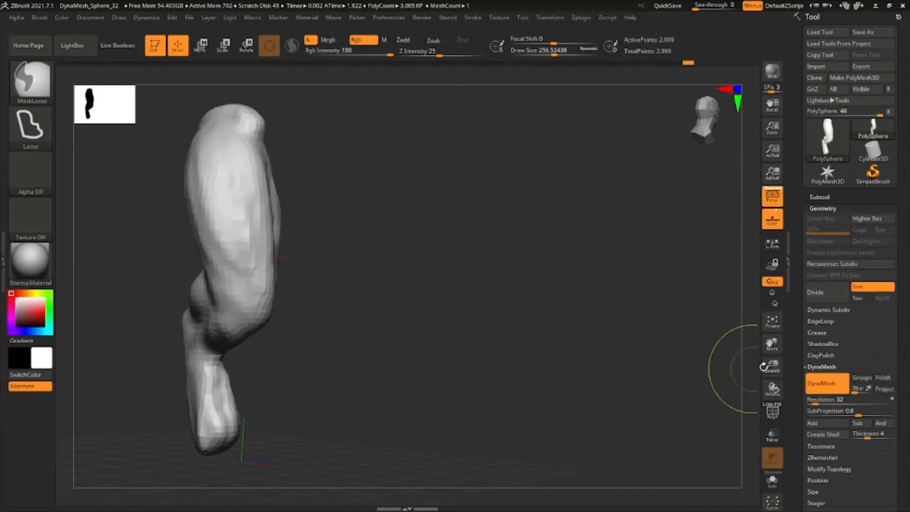
pyautogui.hotkey('ctrl', 'z')
pyautogui.click(827, 383)
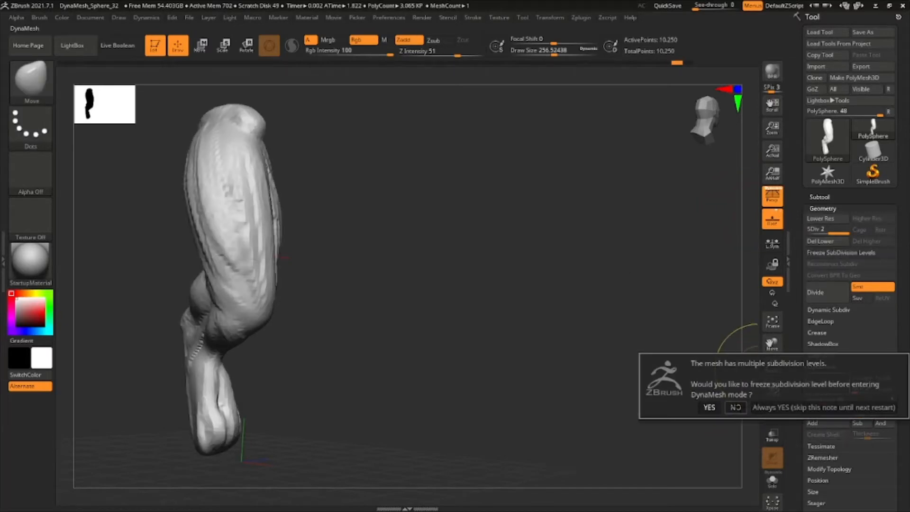
pyautogui.click(736, 408)
# Build up muscle strands on the outer side of the middle section's bulge with ClayBuildup at draw size about 158.
pyautogui.moveTo(518, 309)
pyautogui.mouseDown()
pyautogui.moveTo(527, 301)
pyautogui.moveTo(486, 308)
pyautogui.moveTo(526, 303)
pyautogui.moveTo(488, 327)
pyautogui.moveTo(508, 322)
pyautogui.mouseUp()
pyautogui.press('b')
pyautogui.press('c')
pyautogui.press('b')
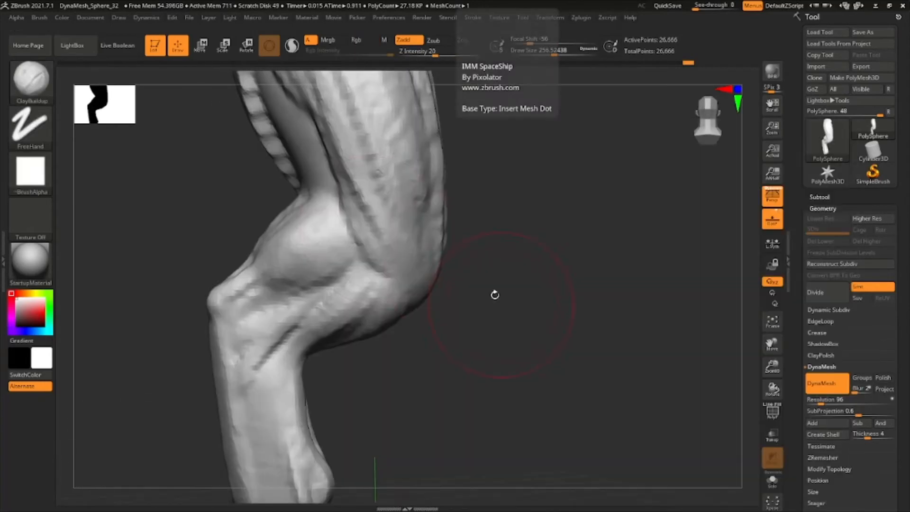
pyautogui.moveTo(551, 54); pyautogui.dragTo(545, 53)
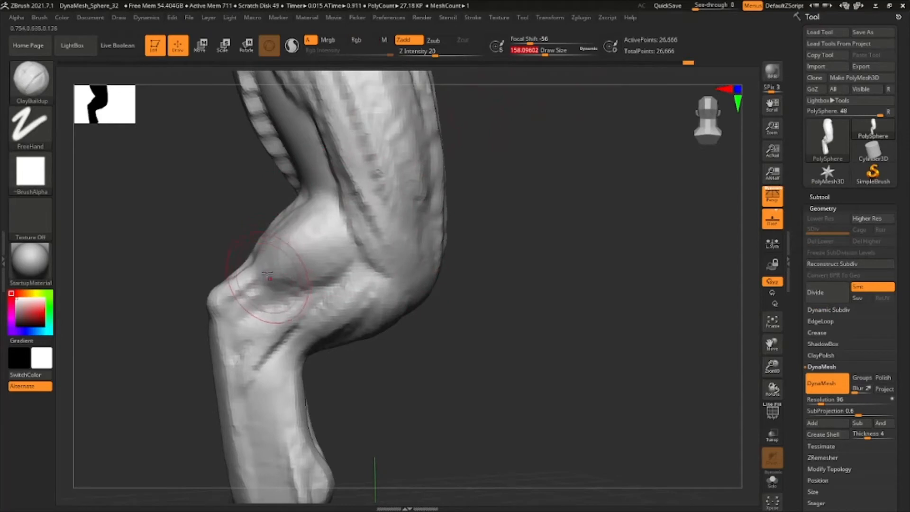
pyautogui.moveTo(303, 288); pyautogui.dragTo(316, 287, button='right')
pyautogui.moveTo(348, 275); pyautogui.dragTo(325, 250)
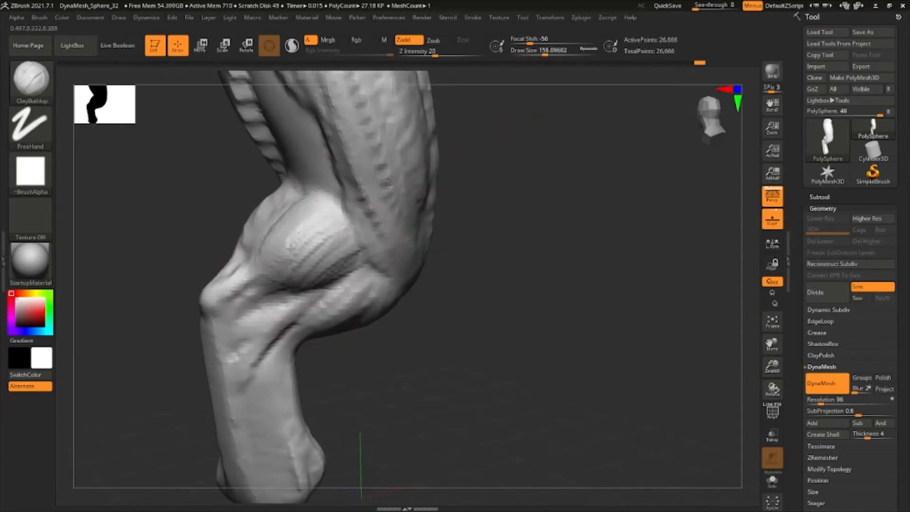
# Build up muscle strands over the inner side and rear of the middle section's bulge with ClayBuildup.
pyautogui.moveTo(291, 249); pyautogui.dragTo(190, 221, button='right')
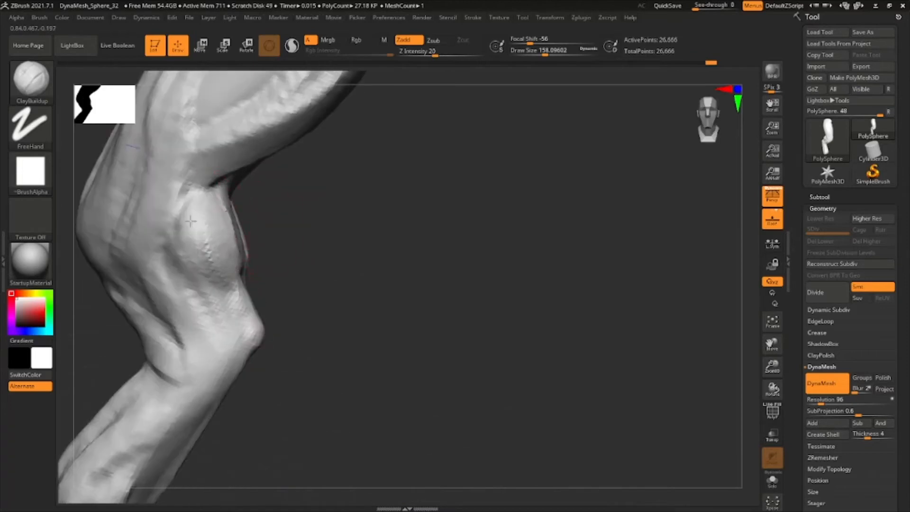
pyautogui.moveTo(195, 238); pyautogui.dragTo(213, 271)
pyautogui.moveTo(213, 265); pyautogui.dragTo(237, 224, button='right')
pyautogui.moveTo(240, 228); pyautogui.dragTo(257, 275)
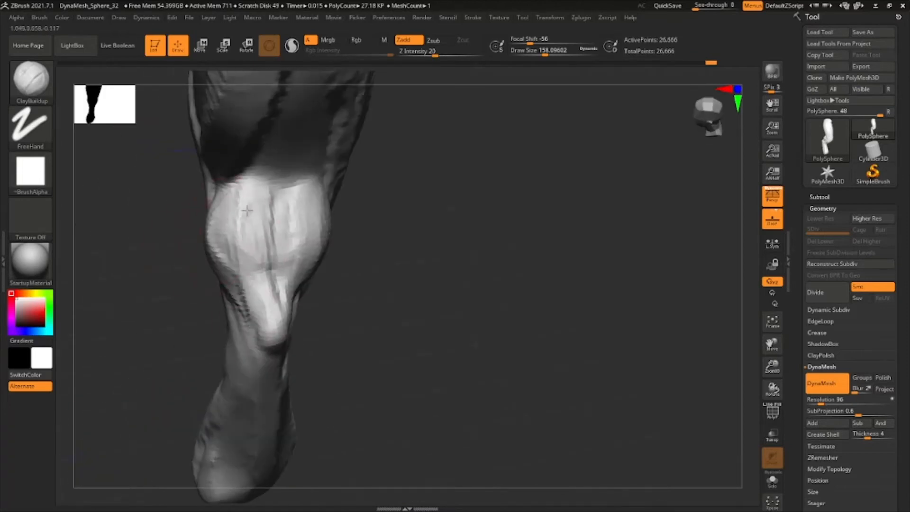
pyautogui.moveTo(261, 237); pyautogui.dragTo(302, 249, button='right')
pyautogui.moveTo(293, 195); pyautogui.dragTo(311, 258)
pyautogui.moveTo(284, 258); pyautogui.dragTo(310, 264, button='right')
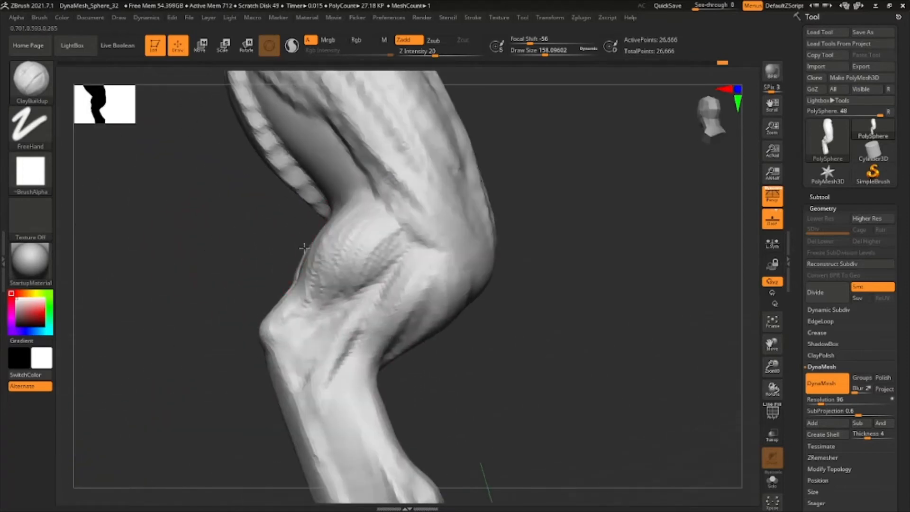
# Add ClayBuildup strands on the outer side of the middle section, running from the bulge and front bend down to the lower joint.
pyautogui.moveTo(379, 199); pyautogui.dragTo(337, 237)
pyautogui.moveTo(327, 327); pyautogui.dragTo(343, 335, button='right')
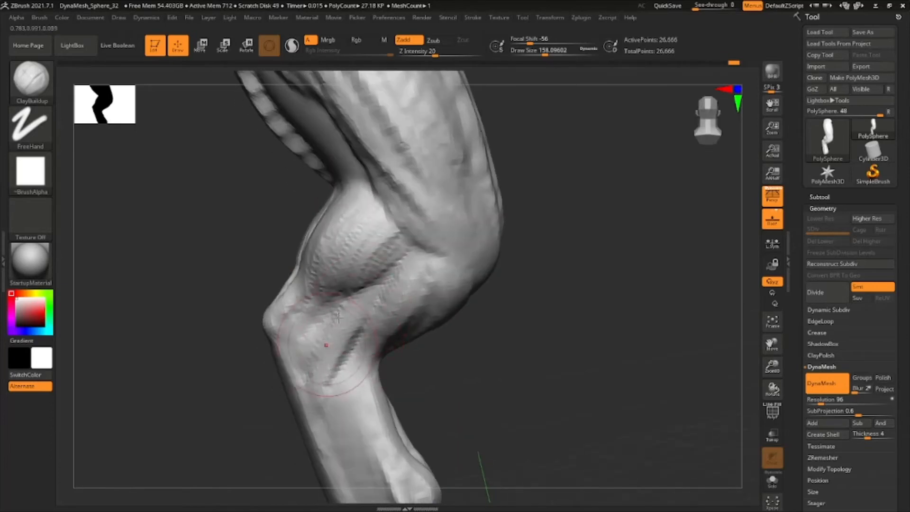
pyautogui.moveTo(417, 316); pyautogui.dragTo(411, 335, button='right')
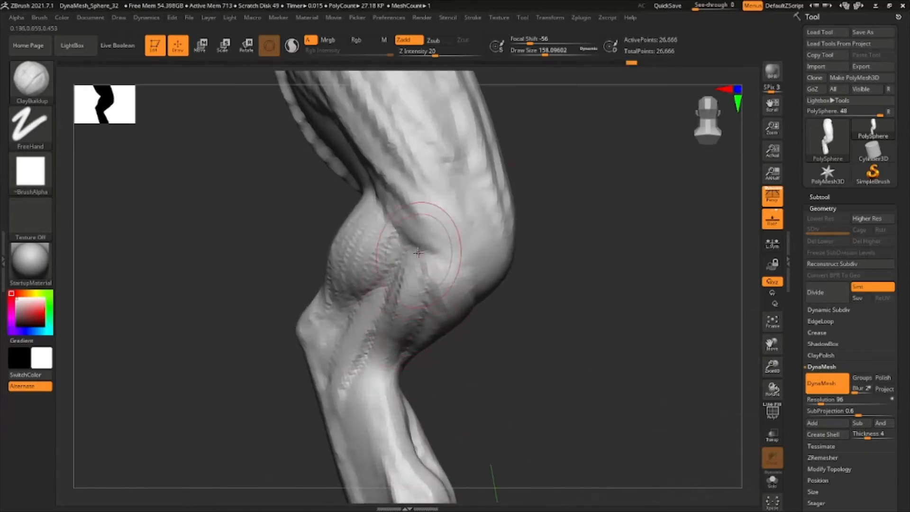
# Build up strands on the front of the middle section and around the bend below the upper section with ClayBuildup.
pyautogui.moveTo(613, 277); pyautogui.dragTo(606, 303, button='right')
pyautogui.moveTo(610, 267); pyautogui.dragTo(546, 271, button='right')
pyautogui.moveTo(396, 278); pyautogui.dragTo(413, 311, button='right')
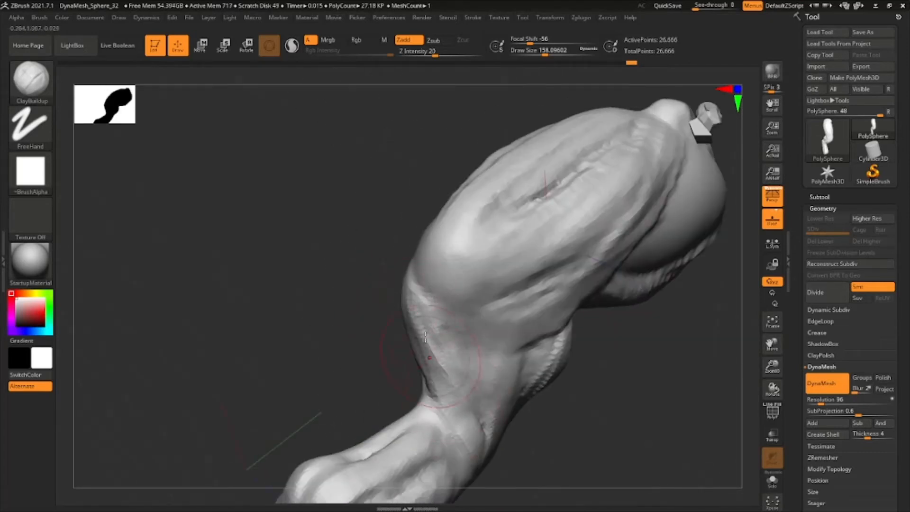
pyautogui.moveTo(443, 395)
pyautogui.mouseDown(button='right')
pyautogui.moveTo(460, 378)
pyautogui.moveTo(498, 382)
pyautogui.moveTo(526, 360)
pyautogui.moveTo(533, 335)
pyautogui.moveTo(504, 349)
pyautogui.moveTo(547, 321)
pyautogui.moveTo(562, 339)
pyautogui.moveTo(555, 311)
pyautogui.moveTo(559, 323)
pyautogui.moveTo(536, 317)
pyautogui.mouseUp(button='right')
pyautogui.moveTo(432, 297); pyautogui.dragTo(407, 297, button='right')
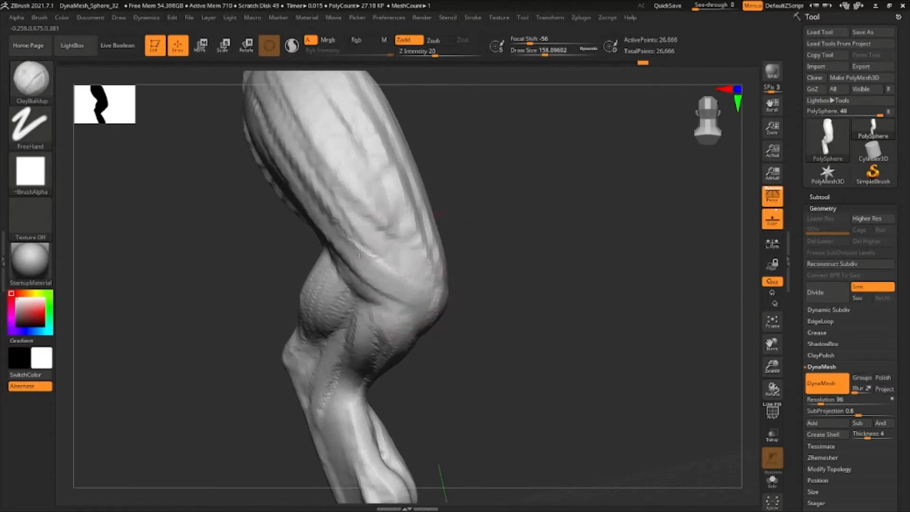
# Build up a long muscle strand along the rear edge of the upper section's outer side, down to the bend.
pyautogui.moveTo(343, 207); pyautogui.dragTo(374, 213, button='right')
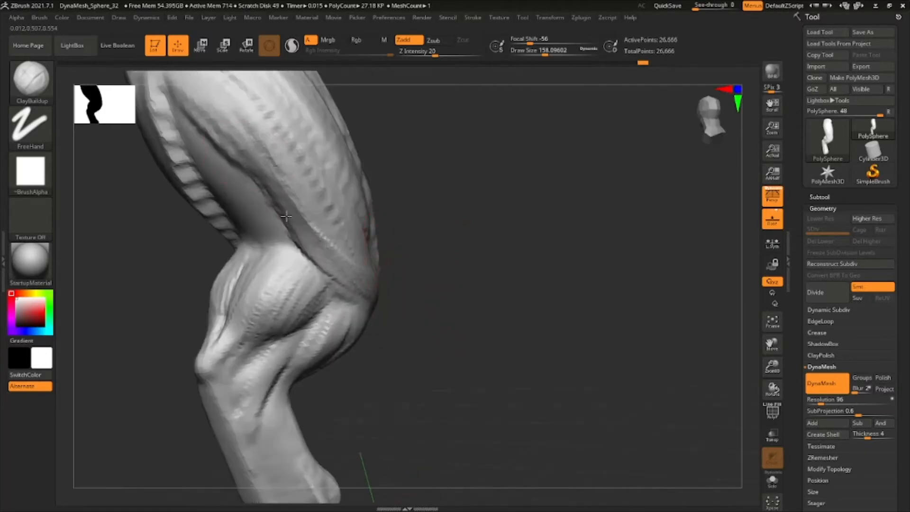
pyautogui.moveTo(237, 156); pyautogui.dragTo(324, 262)
pyautogui.moveTo(242, 166); pyautogui.dragTo(311, 237)
pyautogui.moveTo(265, 159); pyautogui.dragTo(304, 225)
pyautogui.moveTo(297, 173)
pyautogui.mouseDown(button='right')
pyautogui.moveTo(274, 172)
pyautogui.moveTo(303, 225)
pyautogui.mouseUp(button='right')
pyautogui.moveTo(238, 157); pyautogui.dragTo(342, 282)
pyautogui.moveTo(280, 219); pyautogui.dragTo(297, 218, button='right')
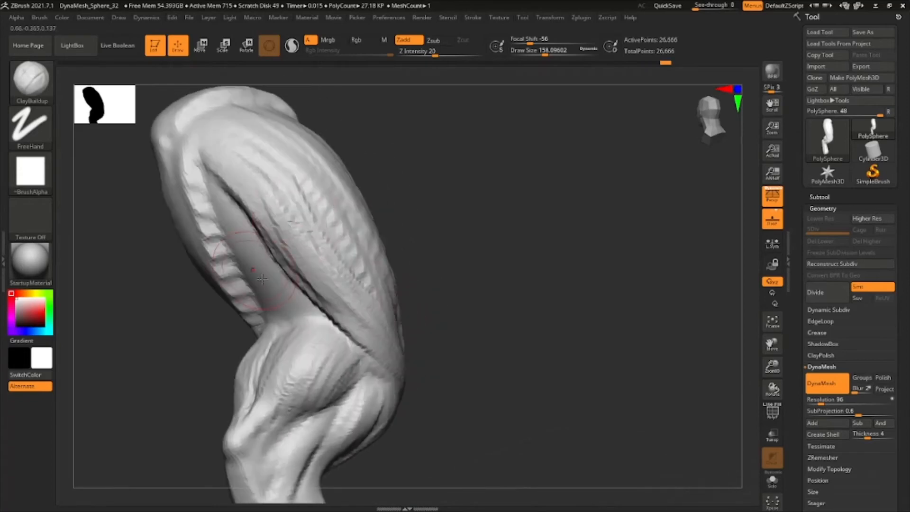
# Build up lengthwise strands in the hollow on the back face of the upper section with ClayBuildup.
pyautogui.moveTo(253, 249)
pyautogui.mouseDown()
pyautogui.moveTo(285, 303)
pyautogui.moveTo(274, 303)
pyautogui.mouseUp()
pyautogui.moveTo(227, 204)
pyautogui.mouseDown()
pyautogui.moveTo(273, 304)
pyautogui.moveTo(266, 284)
pyautogui.mouseUp()
pyautogui.moveTo(256, 247); pyautogui.dragTo(308, 241, button='right')
pyautogui.moveTo(230, 258); pyautogui.dragTo(256, 325)
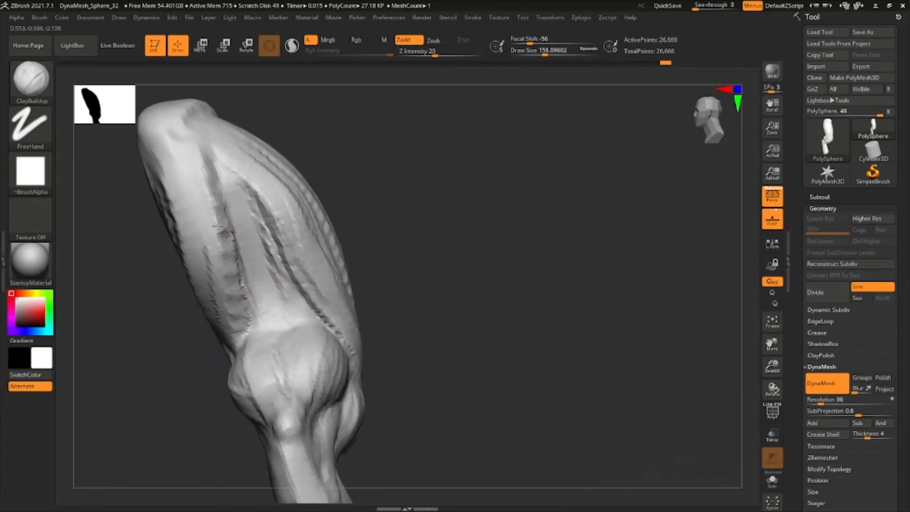
pyautogui.moveTo(216, 178); pyautogui.dragTo(246, 313)
# Reinforce the long strand between the upper section's back hollow and its outer side with further ClayBuildup strokes.
pyautogui.moveTo(265, 190); pyautogui.dragTo(210, 183, button='right')
pyautogui.moveTo(234, 178)
pyautogui.mouseDown()
pyautogui.moveTo(336, 310)
pyautogui.moveTo(325, 296)
pyautogui.moveTo(348, 356)
pyautogui.mouseUp()
pyautogui.moveTo(252, 204); pyautogui.dragTo(351, 309)
pyautogui.moveTo(233, 169); pyautogui.dragTo(339, 322)
pyautogui.moveTo(470, 224)
pyautogui.mouseDown(button='right')
pyautogui.moveTo(525, 307)
pyautogui.moveTo(516, 270)
pyautogui.mouseUp(button='right')
pyautogui.moveTo(517, 270); pyautogui.dragTo(518, 292, button='right')
pyautogui.moveTo(513, 324); pyautogui.dragTo(493, 334, button='right')
pyautogui.moveTo(494, 334)
pyautogui.keyDown('alt'); pyautogui.mouseDown(button='right')
pyautogui.moveTo(517, 305)
pyautogui.moveTo(482, 322)
pyautogui.mouseUp(button='right'); pyautogui.keyUp('alt')
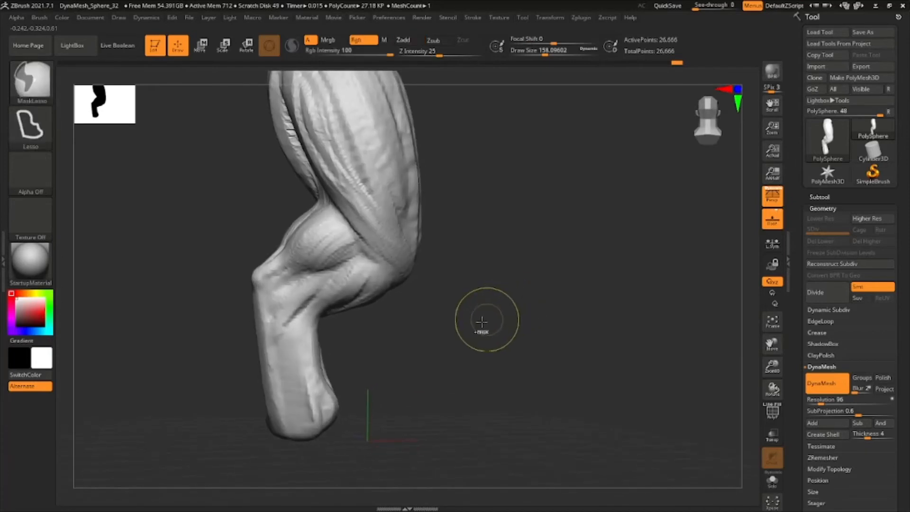
pyautogui.moveTo(333, 318)
pyautogui.keyDown('ctrl'); pyautogui.mouseDown()
pyautogui.moveTo(238, 257)
pyautogui.moveTo(246, 479)
pyautogui.mouseUp(); pyautogui.keyUp('ctrl')
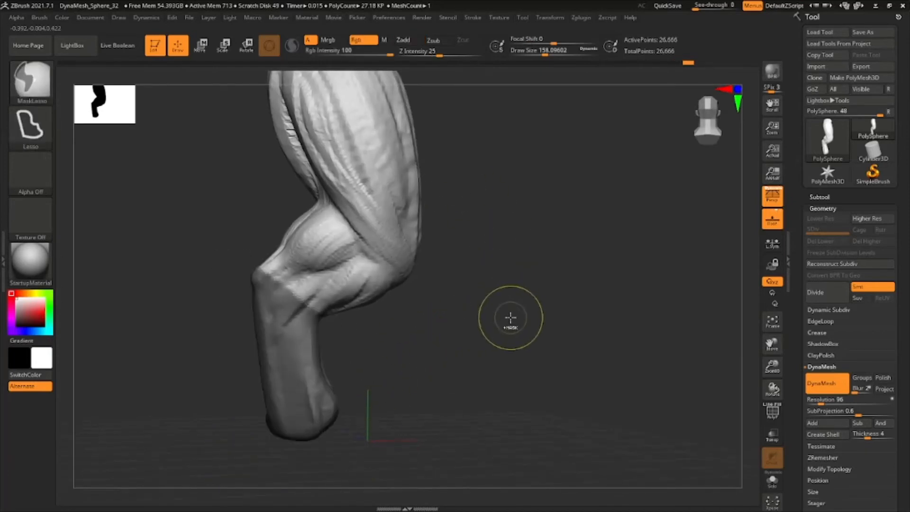
pyautogui.hotkey('ctrl', 'z')
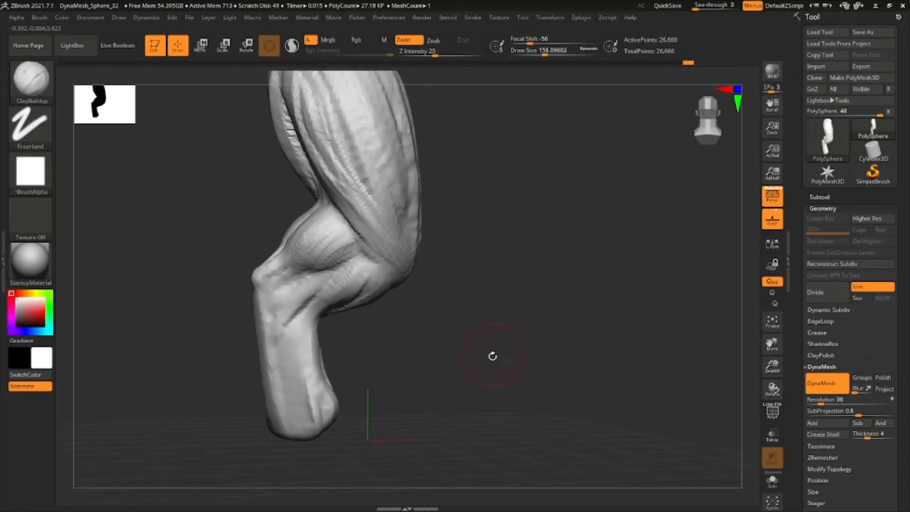
# Build up long tendon strands down the outer side of the lower section with ClayBuildup at draw size 112.
pyautogui.moveTo(492, 356)
pyautogui.mouseDown(button='right')
pyautogui.moveTo(488, 331)
pyautogui.moveTo(474, 343)
pyautogui.moveTo(456, 307)
pyautogui.mouseUp(button='right')
pyautogui.moveTo(456, 307)
pyautogui.keyDown('ctrl'); pyautogui.mouseDown(button='right')
pyautogui.moveTo(478, 339)
pyautogui.moveTo(468, 295)
pyautogui.moveTo(509, 118)
pyautogui.mouseUp(button='right'); pyautogui.keyUp('ctrl')
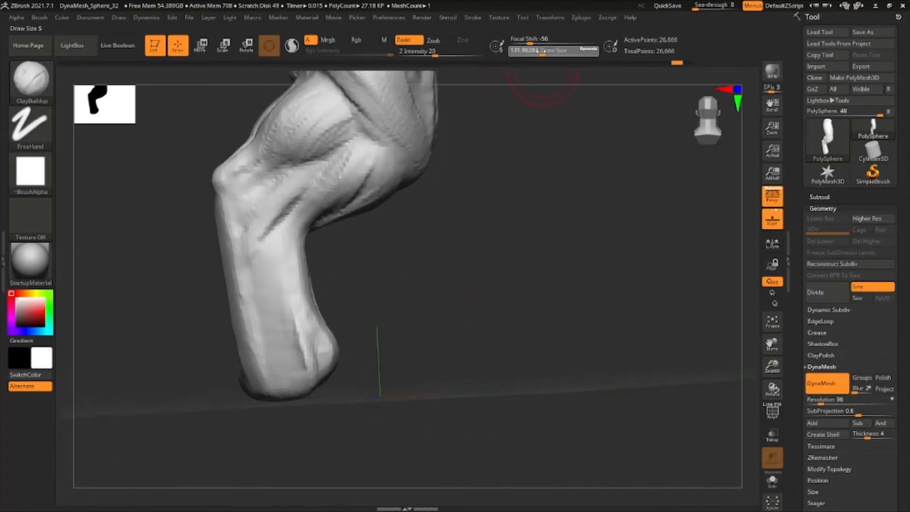
pyautogui.moveTo(541, 52); pyautogui.dragTo(539, 52)
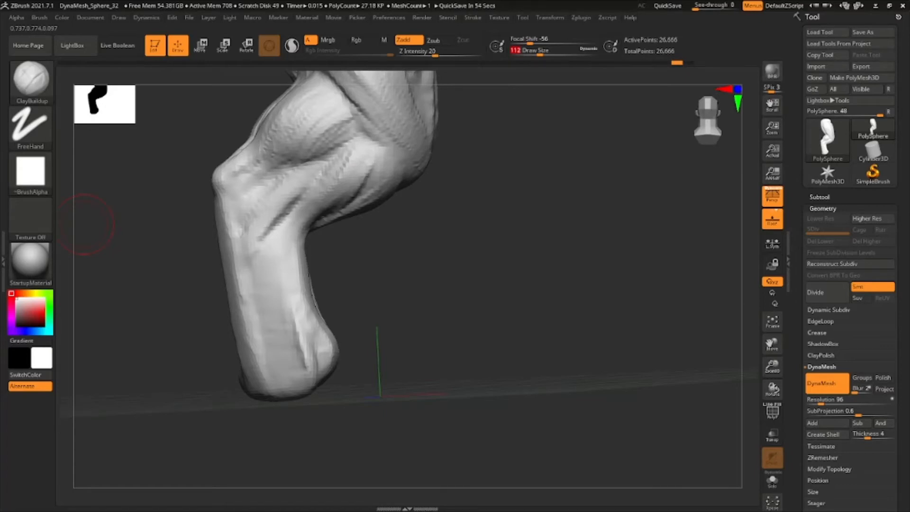
pyautogui.moveTo(574, 351); pyautogui.dragTo(481, 295)
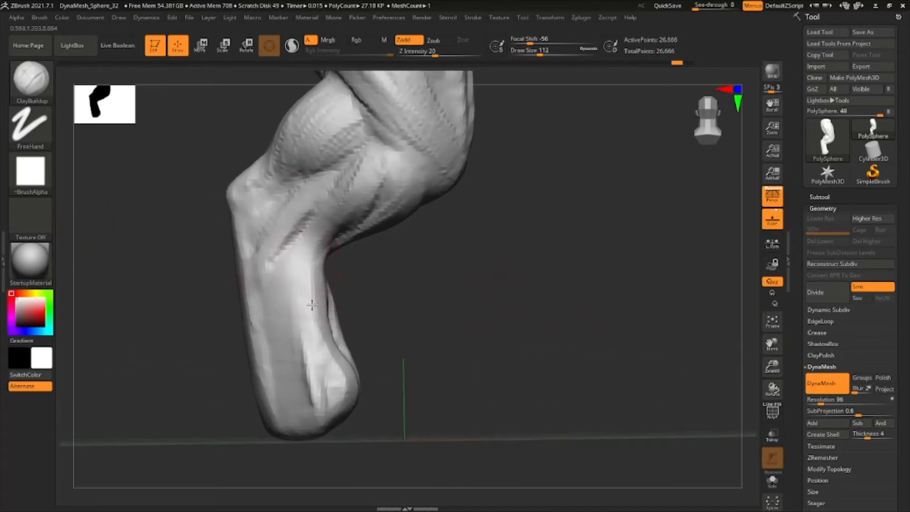
pyautogui.moveTo(312, 304); pyautogui.dragTo(316, 389)
pyautogui.moveTo(285, 266); pyautogui.dragTo(278, 405)
pyautogui.moveTo(266, 246); pyautogui.dragTo(285, 375)
pyautogui.moveTo(294, 270)
pyautogui.mouseDown()
pyautogui.moveTo(288, 375)
pyautogui.moveTo(285, 266)
pyautogui.moveTo(313, 399)
pyautogui.mouseUp()
pyautogui.moveTo(280, 256); pyautogui.dragTo(294, 327)
# Add ClayBuildup strands along the back and remaining sides of the lower section, down to its rounded end.
pyautogui.moveTo(406, 315); pyautogui.dragTo(308, 327)
pyautogui.moveTo(390, 290)
pyautogui.mouseDown()
pyautogui.moveTo(356, 295)
pyautogui.moveTo(332, 413)
pyautogui.mouseUp()
pyautogui.moveTo(311, 284); pyautogui.dragTo(303, 403)
pyautogui.moveTo(427, 294); pyautogui.dragTo(379, 296)
pyautogui.moveTo(348, 403)
pyautogui.mouseDown()
pyautogui.moveTo(354, 297)
pyautogui.moveTo(358, 413)
pyautogui.moveTo(372, 285)
pyautogui.moveTo(339, 422)
pyautogui.mouseUp()
pyautogui.moveTo(410, 299)
pyautogui.mouseDown()
pyautogui.moveTo(349, 301)
pyautogui.moveTo(346, 317)
pyautogui.moveTo(353, 325)
pyautogui.moveTo(411, 297)
pyautogui.moveTo(441, 258)
pyautogui.moveTo(476, 270)
pyautogui.mouseUp()
pyautogui.hotkey('ctrl', 'z')
# Reshape the sides of the lower section and its upper joint from behind with the Move brush at draw size about 251.
pyautogui.press('b')
pyautogui.click(477, 267)
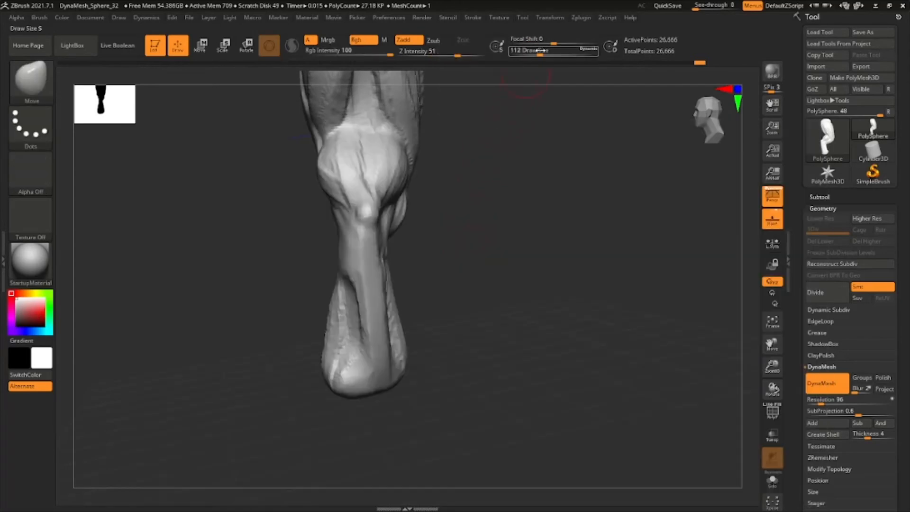
pyautogui.moveTo(538, 51); pyautogui.dragTo(553, 50)
pyautogui.moveTo(347, 218); pyautogui.dragTo(341, 268, button='right')
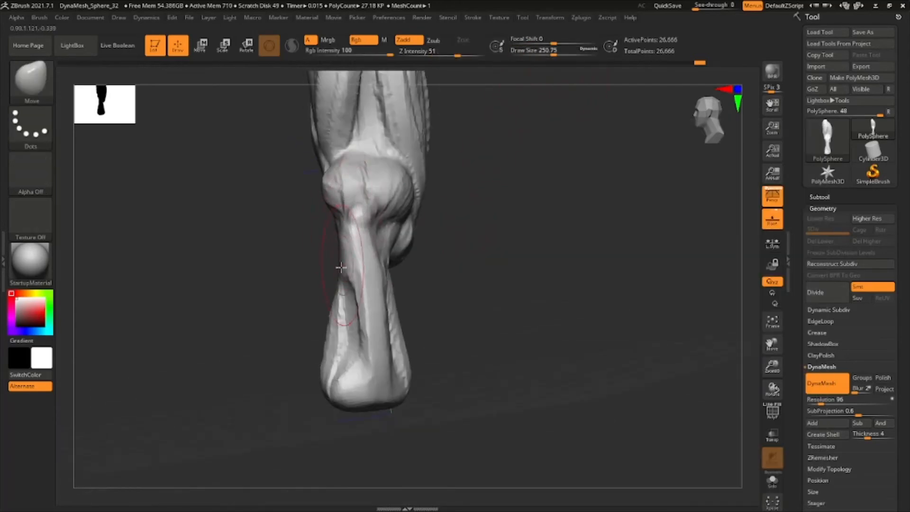
pyautogui.moveTo(384, 243); pyautogui.dragTo(368, 314, button='right')
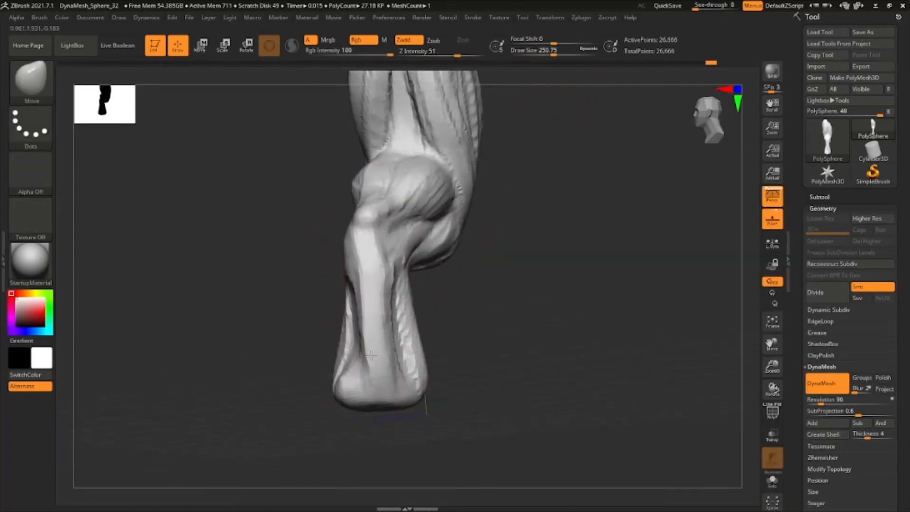
pyautogui.moveTo(372, 356)
pyautogui.mouseDown(button='right')
pyautogui.moveTo(475, 321)
pyautogui.moveTo(524, 325)
pyautogui.moveTo(456, 315)
pyautogui.moveTo(402, 404)
pyautogui.moveTo(435, 273)
pyautogui.moveTo(387, 375)
pyautogui.moveTo(391, 393)
pyautogui.moveTo(439, 417)
pyautogui.moveTo(462, 372)
pyautogui.moveTo(515, 360)
pyautogui.moveTo(494, 368)
pyautogui.moveTo(494, 360)
pyautogui.moveTo(480, 366)
pyautogui.moveTo(527, 365)
pyautogui.moveTo(492, 332)
pyautogui.moveTo(496, 337)
pyautogui.moveTo(534, 131)
pyautogui.mouseUp(button='right')
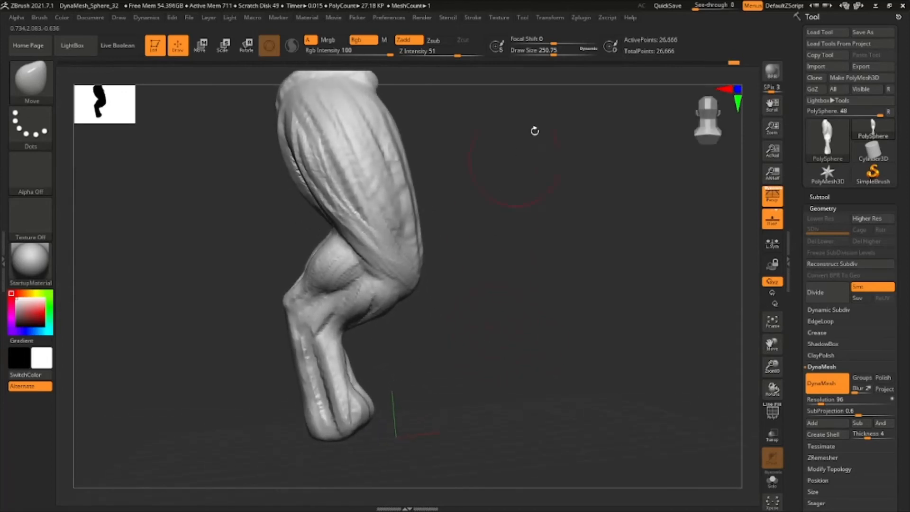
# Adjust the front edge of the upper section and the back of the middle section with the Move brush at draw size about 415.
pyautogui.moveTo(556, 49); pyautogui.dragTo(566, 50)
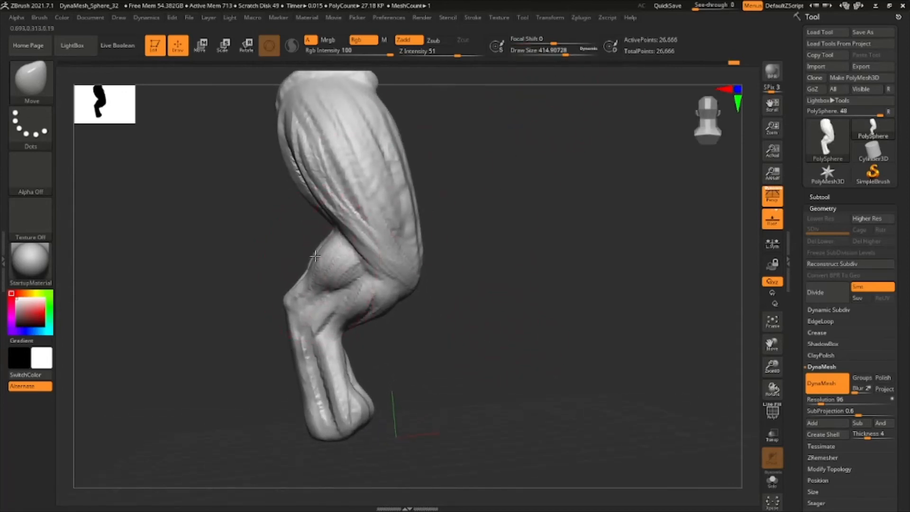
pyautogui.moveTo(416, 205); pyautogui.dragTo(424, 203)
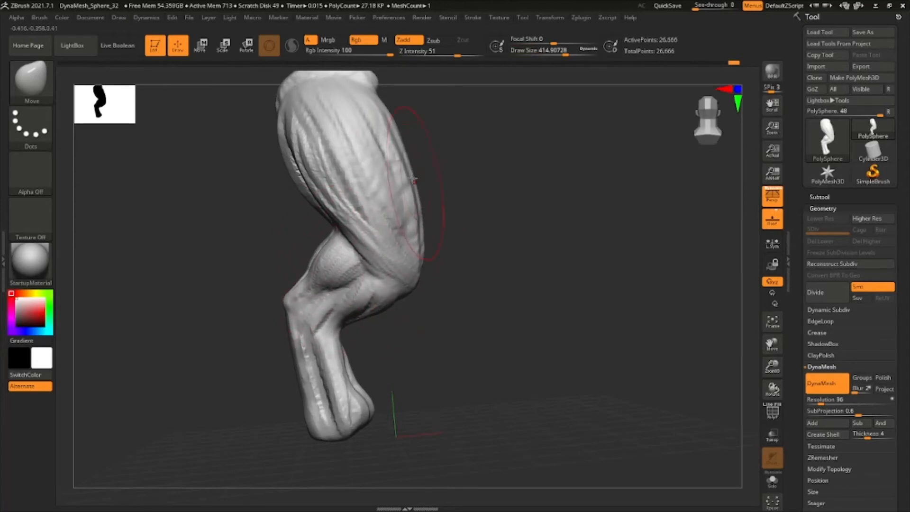
pyautogui.moveTo(409, 163)
pyautogui.mouseDown()
pyautogui.moveTo(419, 158)
pyautogui.moveTo(412, 136)
pyautogui.mouseUp()
pyautogui.moveTo(336, 237); pyautogui.dragTo(276, 330)
pyautogui.moveTo(300, 359)
pyautogui.mouseDown()
pyautogui.moveTo(313, 365)
pyautogui.moveTo(347, 301)
pyautogui.mouseUp()
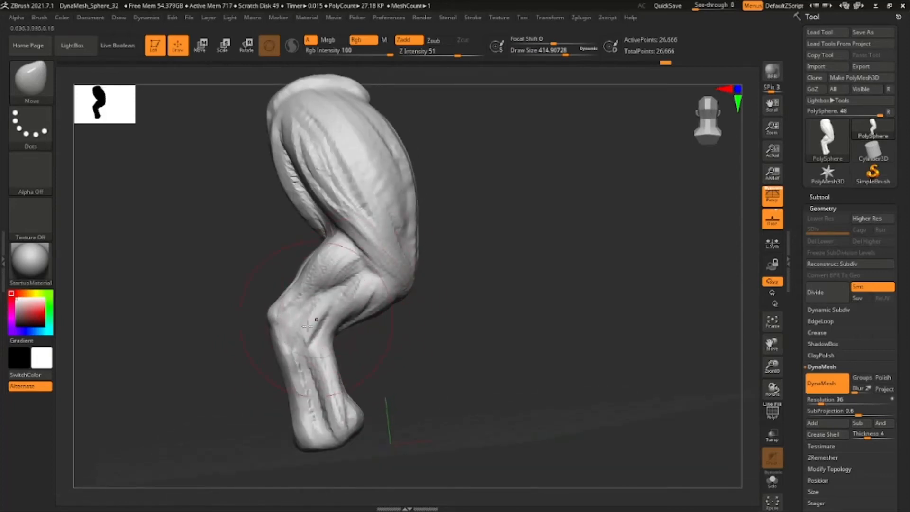
# Refine the back of the middle section, the upper section's front curve and the front of the bend with the Move brush.
pyautogui.moveTo(390, 256); pyautogui.dragTo(382, 281, button='right')
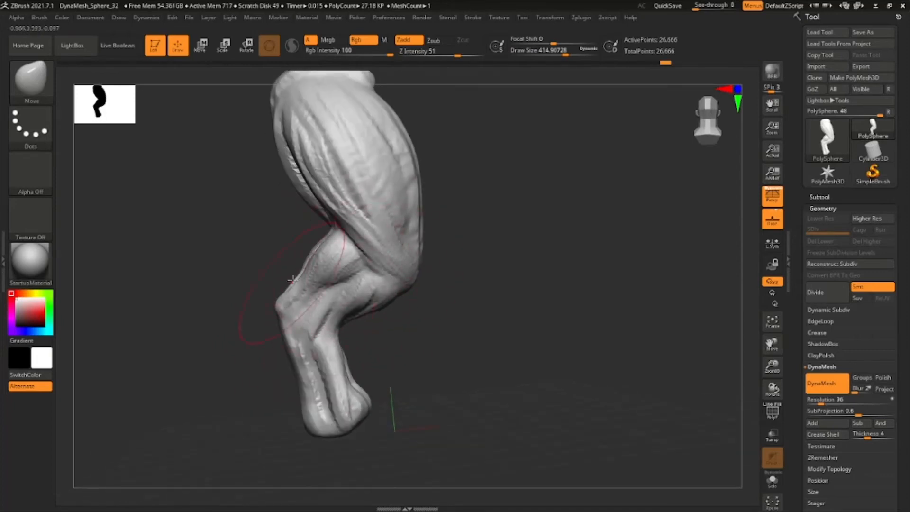
pyautogui.moveTo(292, 281); pyautogui.dragTo(307, 278)
pyautogui.moveTo(395, 141); pyautogui.dragTo(393, 120)
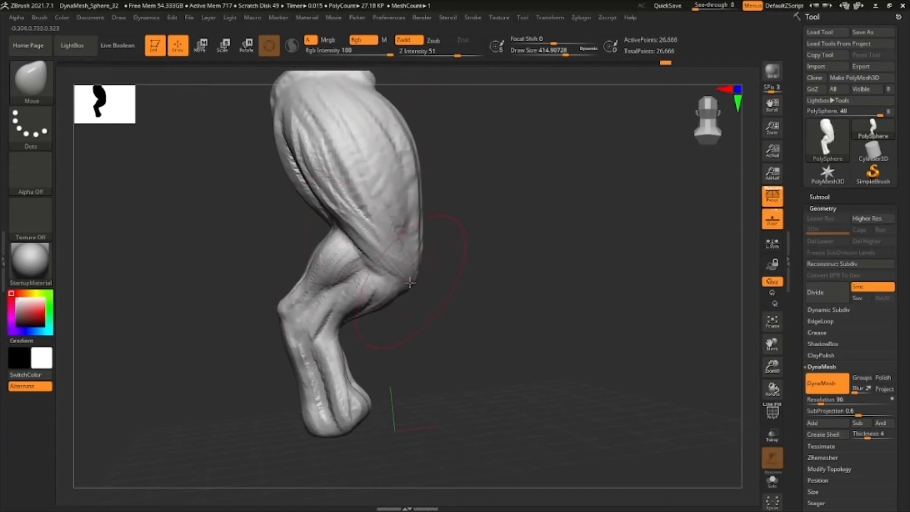
pyautogui.moveTo(410, 283); pyautogui.dragTo(415, 276)
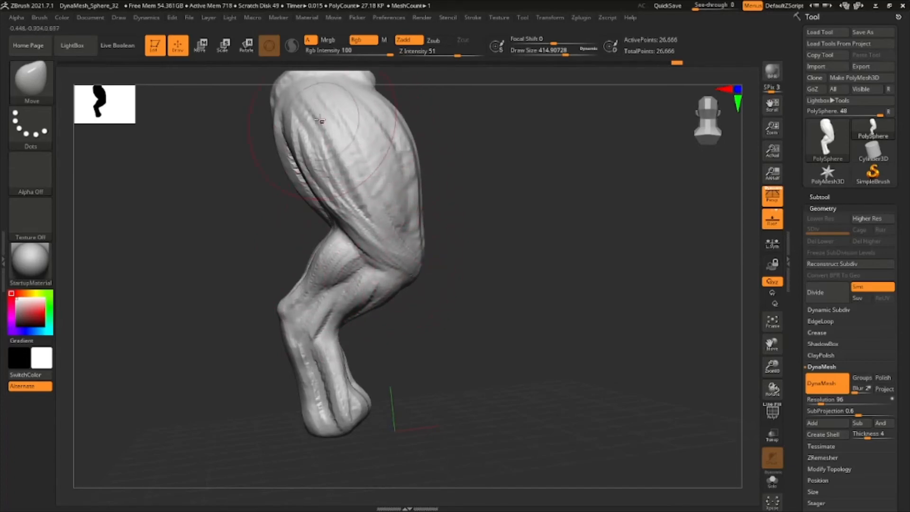
pyautogui.moveTo(587, 297)
pyautogui.mouseDown()
pyautogui.moveTo(543, 290)
pyautogui.moveTo(596, 276)
pyautogui.moveTo(588, 268)
pyautogui.mouseUp()
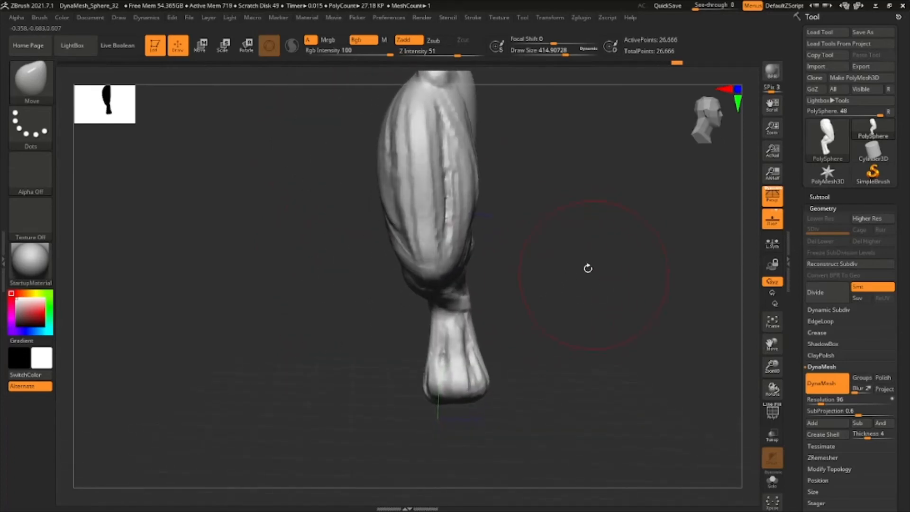
pyautogui.moveTo(474, 223)
pyautogui.mouseDown()
pyautogui.moveTo(492, 244)
pyautogui.moveTo(507, 241)
pyautogui.moveTo(525, 254)
pyautogui.mouseUp()
pyautogui.press('b')
pyautogui.press('c')
pyautogui.press('b')
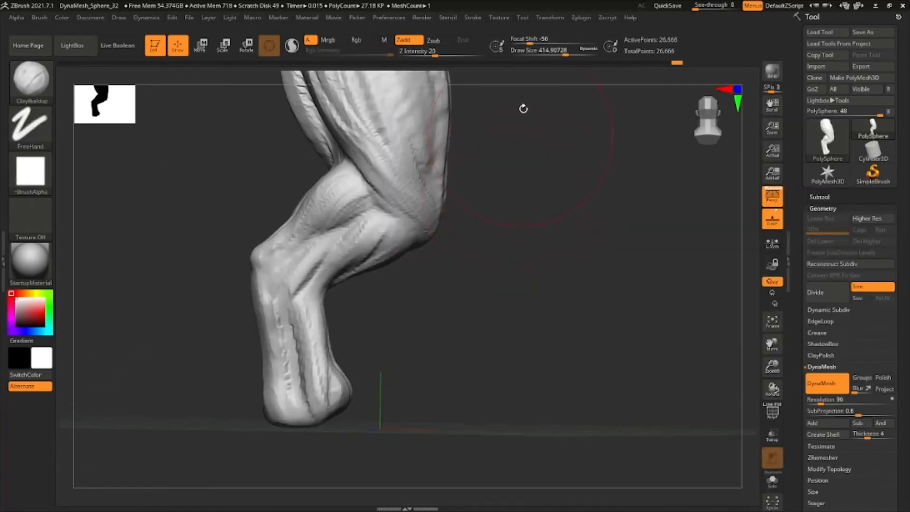
pyautogui.click(534, 51)
# Flatten the bottom and top ends of the limb with TrimDynamic at draw size 445 and refresh the DynaMesh.
pyautogui.moveTo(424, 368); pyautogui.dragTo(427, 321)
pyautogui.press('b')
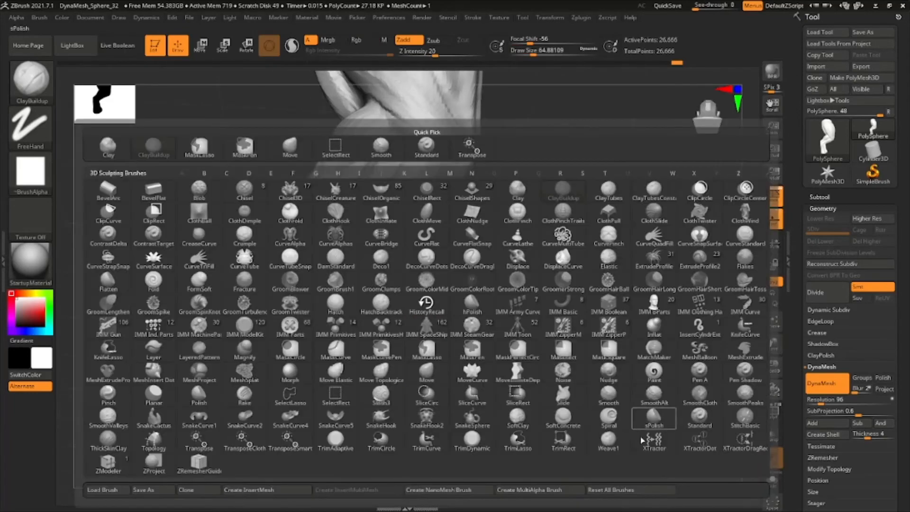
pyautogui.click(473, 442)
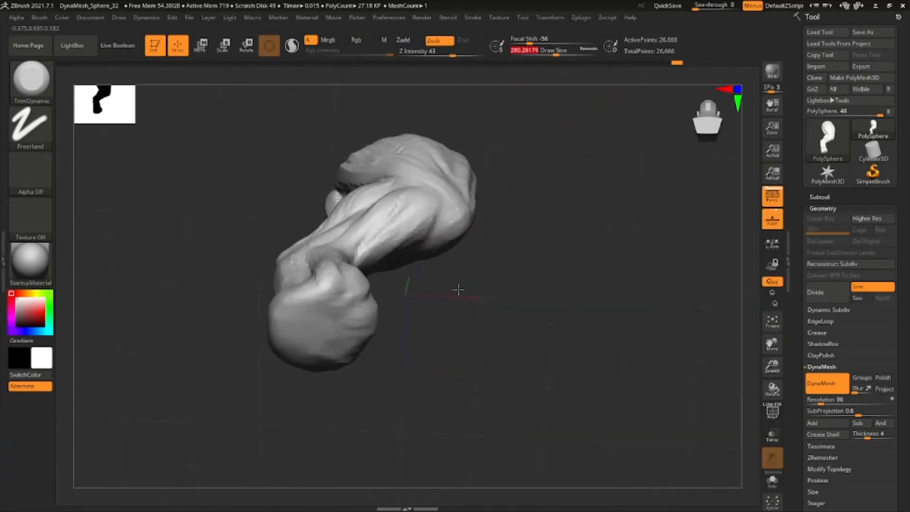
pyautogui.moveTo(555, 50); pyautogui.dragTo(568, 51)
pyautogui.moveTo(308, 306)
pyautogui.mouseDown()
pyautogui.moveTo(336, 332)
pyautogui.moveTo(309, 315)
pyautogui.mouseUp()
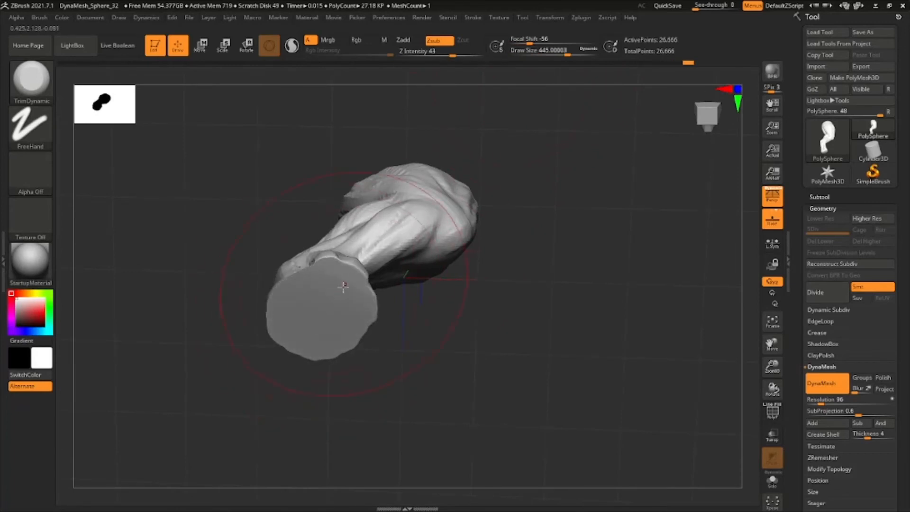
pyautogui.moveTo(343, 286)
pyautogui.mouseDown()
pyautogui.moveTo(345, 319)
pyautogui.moveTo(421, 319)
pyautogui.moveTo(437, 295)
pyautogui.moveTo(443, 338)
pyautogui.moveTo(369, 341)
pyautogui.mouseUp()
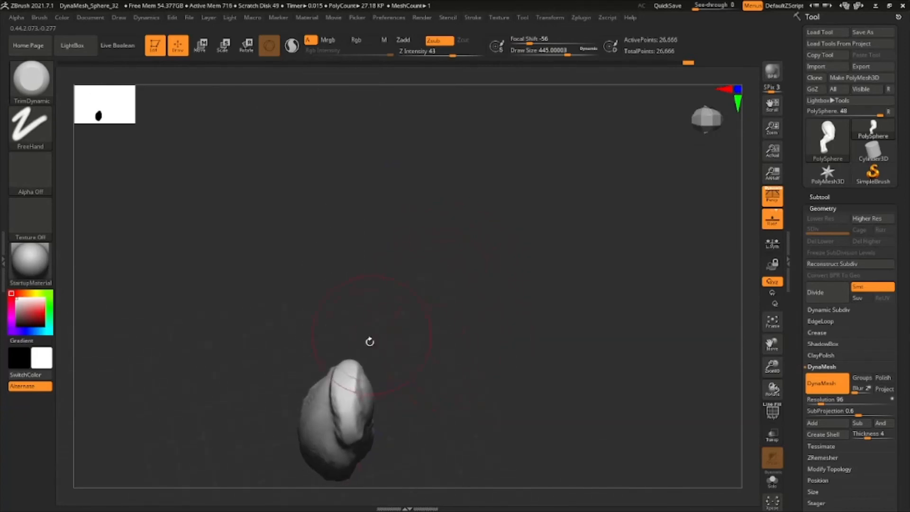
pyautogui.moveTo(348, 383)
pyautogui.mouseDown()
pyautogui.moveTo(349, 412)
pyautogui.moveTo(350, 387)
pyautogui.moveTo(431, 305)
pyautogui.moveTo(513, 317)
pyautogui.moveTo(467, 308)
pyautogui.moveTo(474, 360)
pyautogui.moveTo(485, 346)
pyautogui.moveTo(477, 305)
pyautogui.moveTo(474, 315)
pyautogui.moveTo(465, 305)
pyautogui.mouseUp()
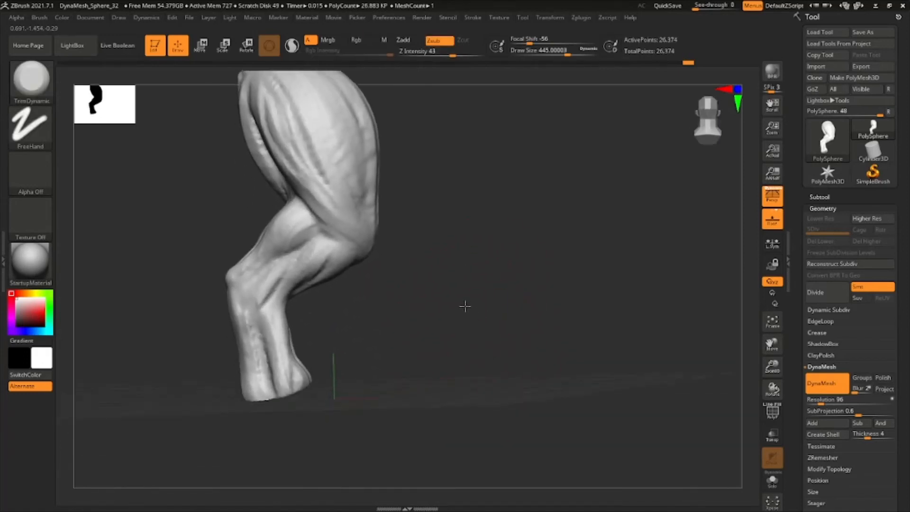
# Build up the bony forms on both sides of the lower joint with ClayBuildup at draw size about 104.
pyautogui.press('b')
pyautogui.press('b')
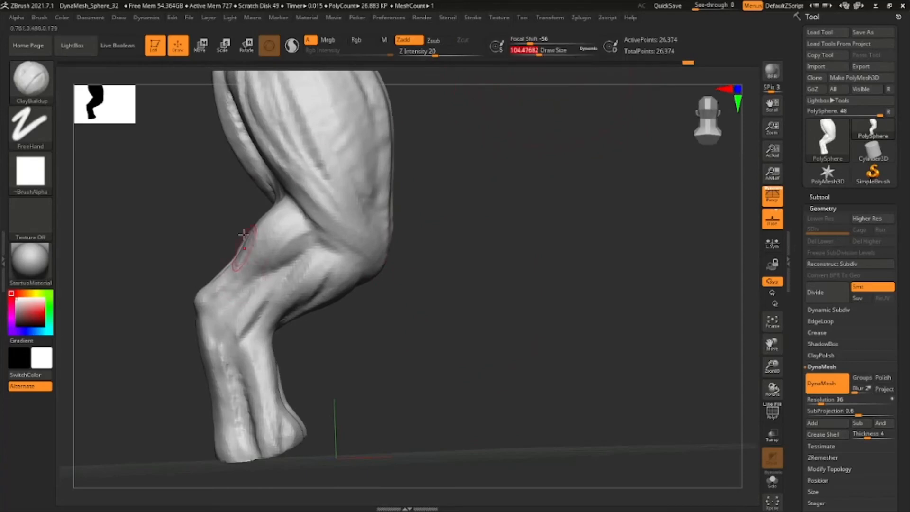
pyautogui.moveTo(239, 307)
pyautogui.mouseDown()
pyautogui.moveTo(226, 317)
pyautogui.moveTo(243, 332)
pyautogui.mouseUp()
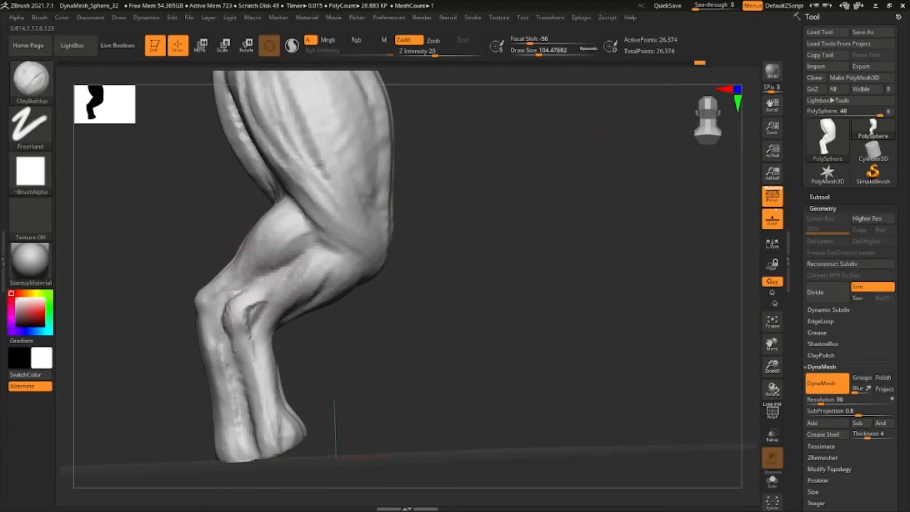
pyautogui.moveTo(279, 292); pyautogui.dragTo(393, 311, button='right')
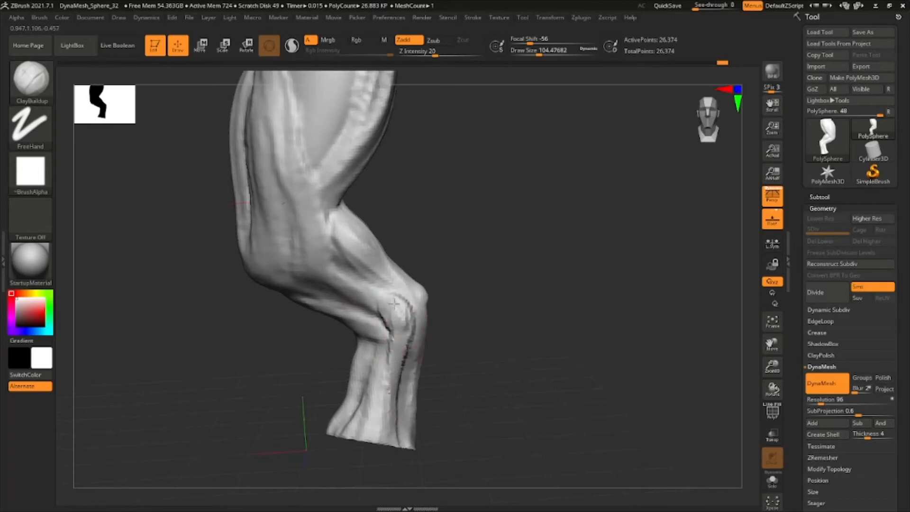
# Add ClayBuildup strands down the front of the lower section, from below the joint to the flattened end.
pyautogui.moveTo(382, 299); pyautogui.dragTo(355, 364, button='right')
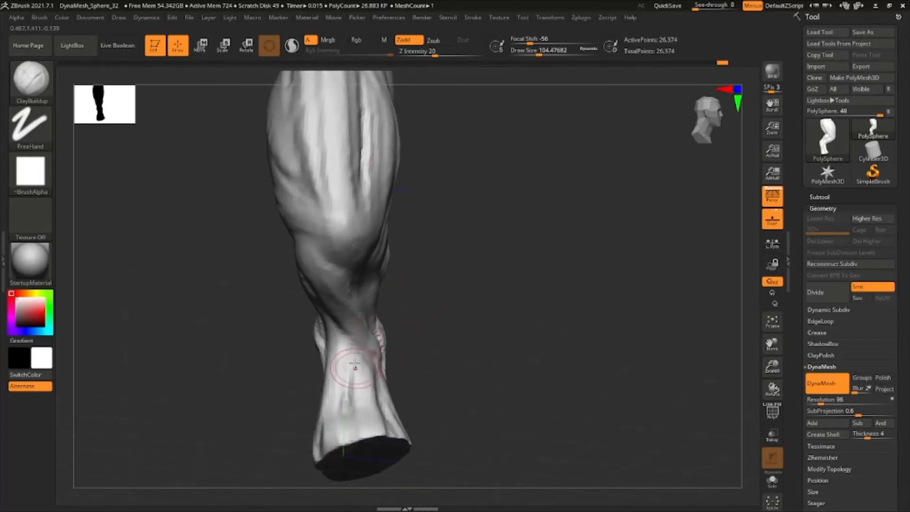
pyautogui.moveTo(352, 345); pyautogui.dragTo(357, 421)
pyautogui.moveTo(358, 421); pyautogui.dragTo(359, 411, button='right')
pyautogui.moveTo(338, 351); pyautogui.dragTo(336, 438)
pyautogui.moveTo(358, 365); pyautogui.dragTo(372, 347, button='right')
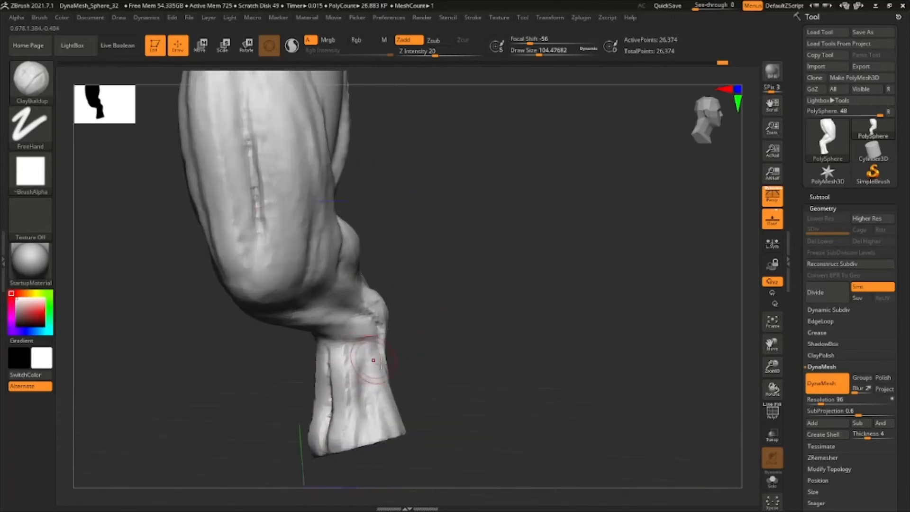
pyautogui.moveTo(372, 354); pyautogui.dragTo(378, 442)
# Layer ClayBuildup muscle strands along both sides of the upper section, raising the draw size to about 207.
pyautogui.moveTo(360, 337); pyautogui.dragTo(313, 335, button='right')
pyautogui.moveTo(321, 325); pyautogui.dragTo(303, 185)
pyautogui.moveTo(308, 185)
pyautogui.mouseDown(button='right')
pyautogui.moveTo(365, 190)
pyautogui.moveTo(332, 178)
pyautogui.mouseUp(button='right')
pyautogui.moveTo(539, 51); pyautogui.dragTo(550, 51)
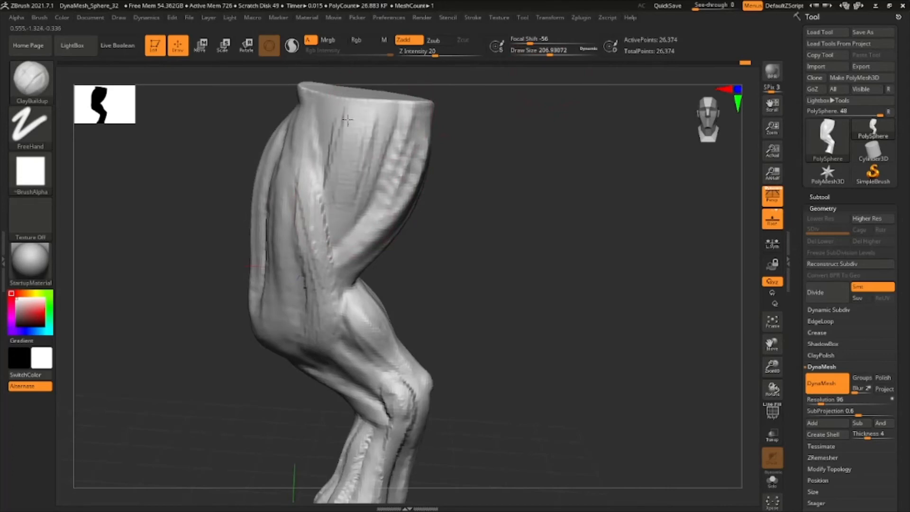
pyautogui.moveTo(344, 191); pyautogui.dragTo(448, 217, button='right')
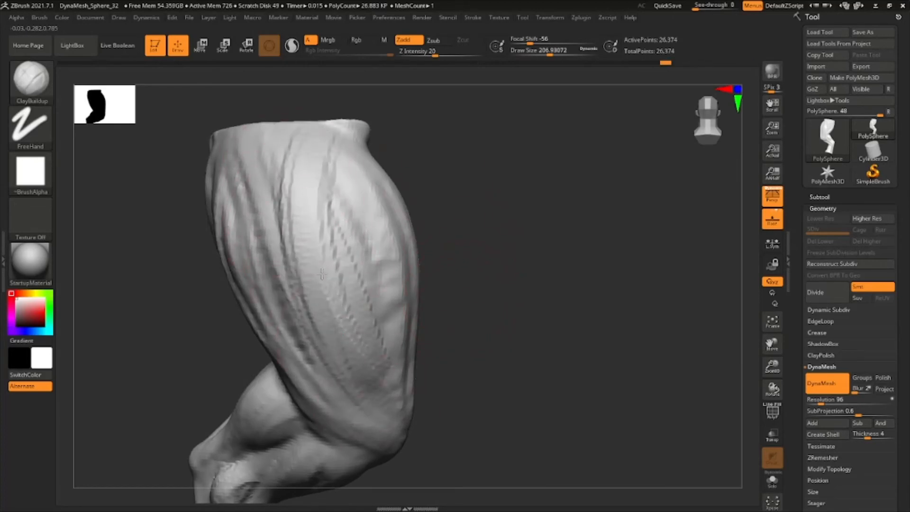
pyautogui.moveTo(322, 274); pyautogui.dragTo(285, 190, button='right')
pyautogui.moveTo(266, 180)
pyautogui.mouseDown()
pyautogui.moveTo(251, 232)
pyautogui.moveTo(247, 194)
pyautogui.moveTo(241, 230)
pyautogui.mouseUp()
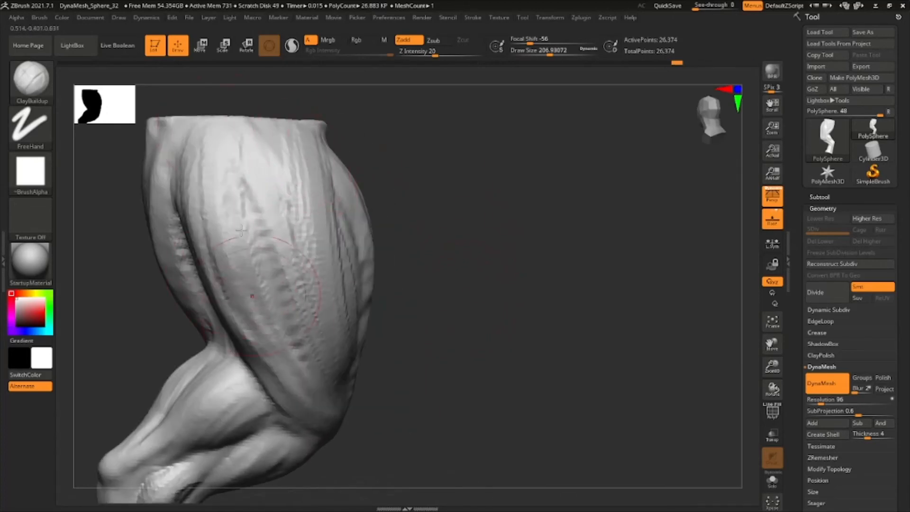
# Run a ClayBuildup strand along the side of the middle section into the lower joint at draw size about 120.
pyautogui.click(541, 51)
pyautogui.moveTo(408, 114)
pyautogui.mouseDown(button='right')
pyautogui.moveTo(280, 159)
pyautogui.moveTo(325, 102)
pyautogui.moveTo(492, 246)
pyautogui.moveTo(524, 239)
pyautogui.moveTo(514, 230)
pyautogui.moveTo(532, 243)
pyautogui.moveTo(522, 242)
pyautogui.moveTo(525, 228)
pyautogui.moveTo(424, 215)
pyautogui.mouseUp(button='right')
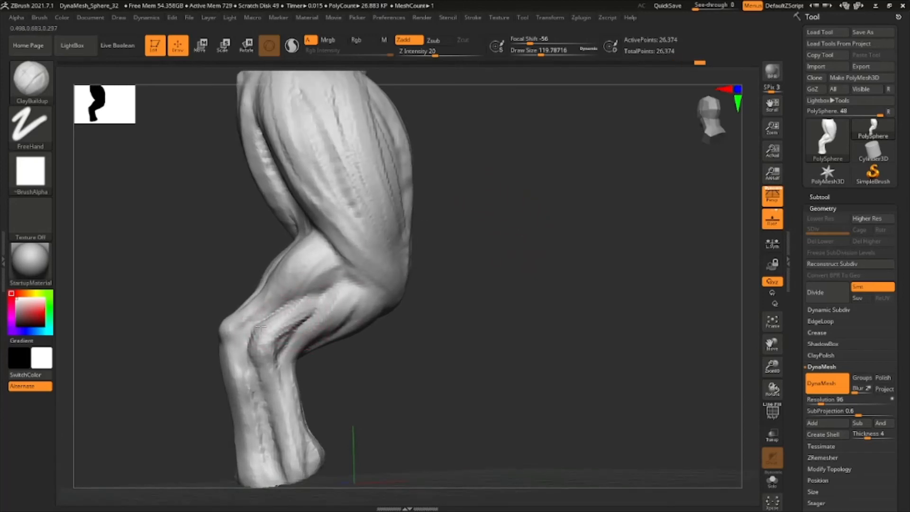
pyautogui.moveTo(287, 321)
pyautogui.mouseDown(button='right')
pyautogui.moveTo(351, 293)
pyautogui.moveTo(393, 293)
pyautogui.mouseUp(button='right')
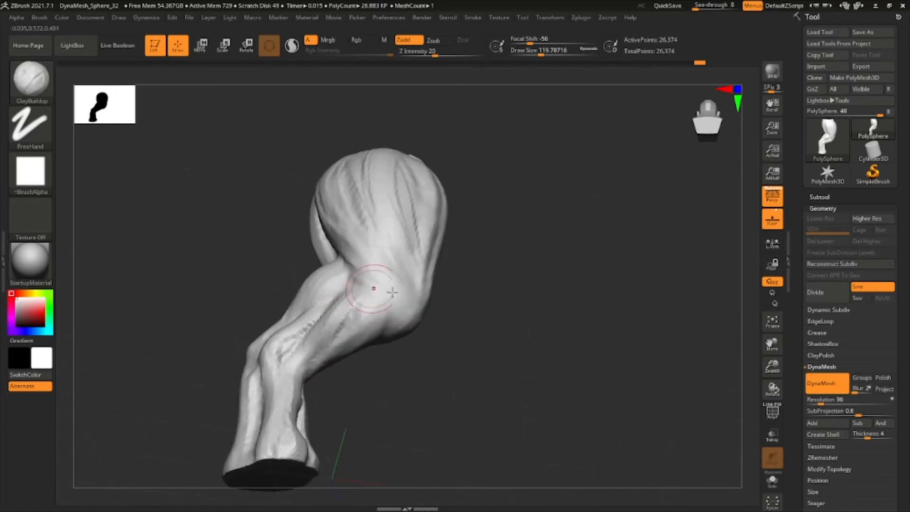
# Build a ClayBuildup ridge across the front of the bend below the upper section.
pyautogui.moveTo(362, 361)
pyautogui.mouseDown(button='right')
pyautogui.moveTo(396, 365)
pyautogui.moveTo(365, 315)
pyautogui.moveTo(387, 291)
pyautogui.moveTo(370, 252)
pyautogui.mouseUp(button='right')
pyautogui.moveTo(427, 246); pyautogui.dragTo(419, 266)
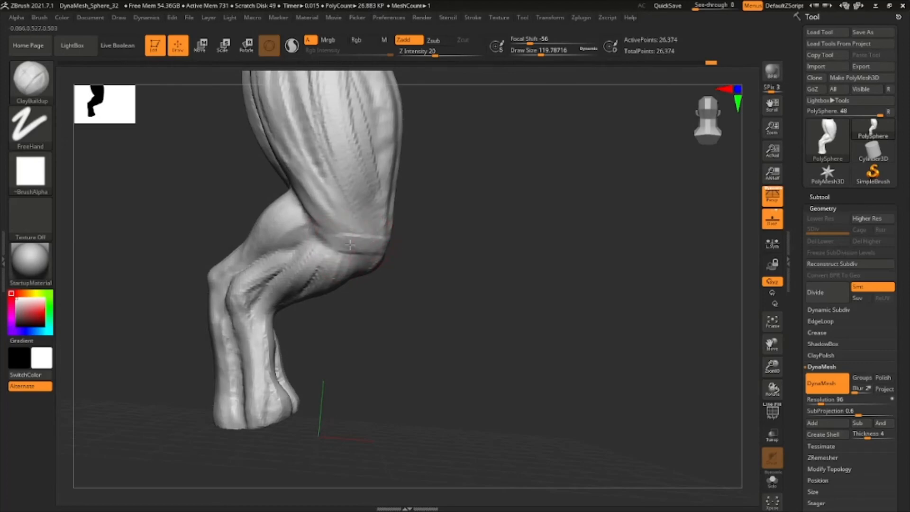
pyautogui.moveTo(328, 246); pyautogui.dragTo(363, 240, button='right')
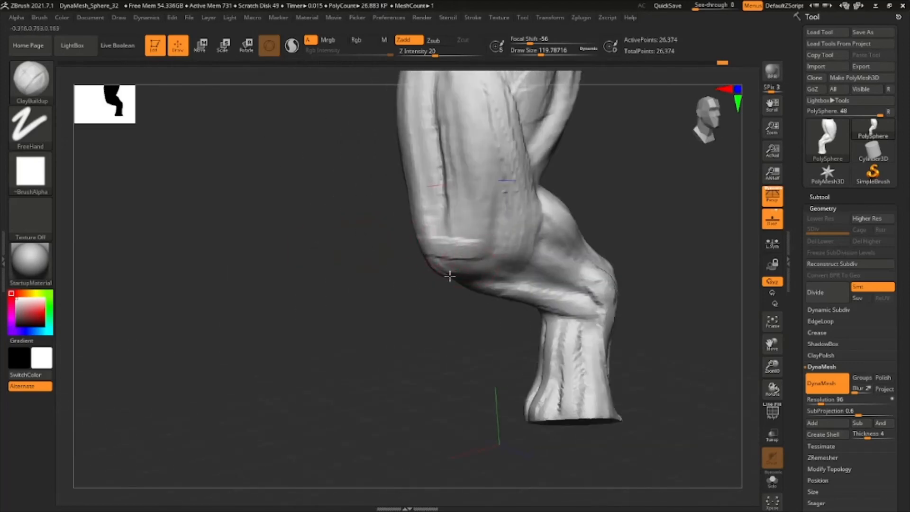
pyautogui.moveTo(450, 276); pyautogui.dragTo(476, 269, button='right')
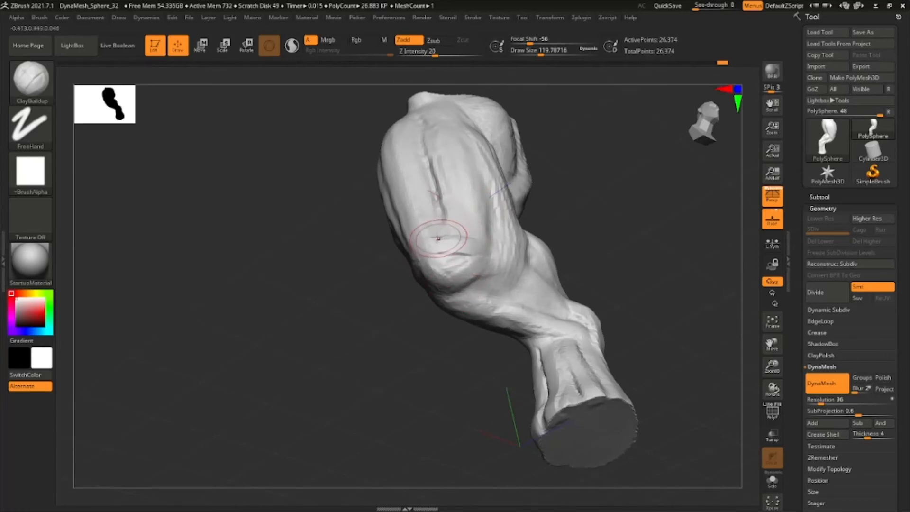
# Add long ClayBuildup muscle strands down the front of the upper section at draw size about 207.
pyautogui.moveTo(438, 239); pyautogui.dragTo(537, 266, button='right')
pyautogui.press('f')
pyautogui.press('f')
pyautogui.moveTo(570, 350)
pyautogui.mouseDown(button='right')
pyautogui.moveTo(555, 331)
pyautogui.moveTo(602, 327)
pyautogui.moveTo(542, 313)
pyautogui.moveTo(559, 313)
pyautogui.moveTo(557, 322)
pyautogui.mouseUp(button='right')
pyautogui.click(550, 54)
pyautogui.moveTo(397, 174); pyautogui.dragTo(400, 290)
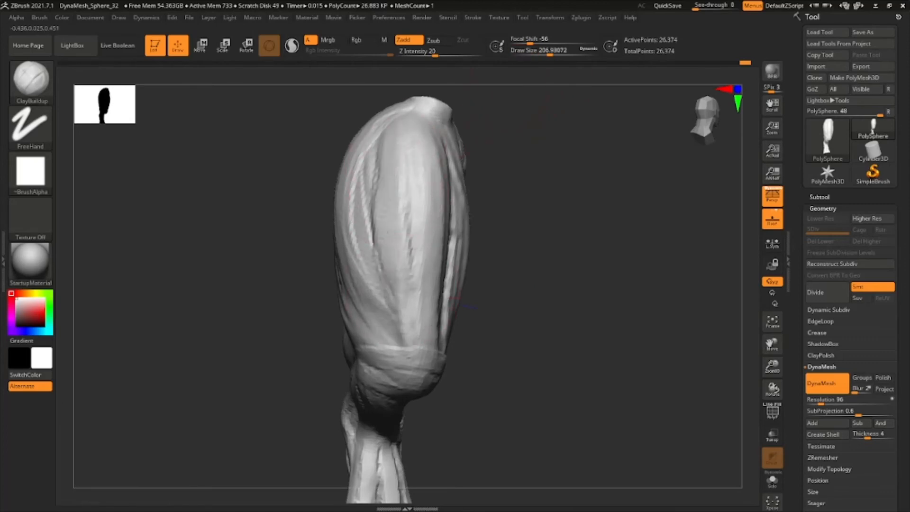
pyautogui.moveTo(407, 314); pyautogui.dragTo(443, 241, button='right')
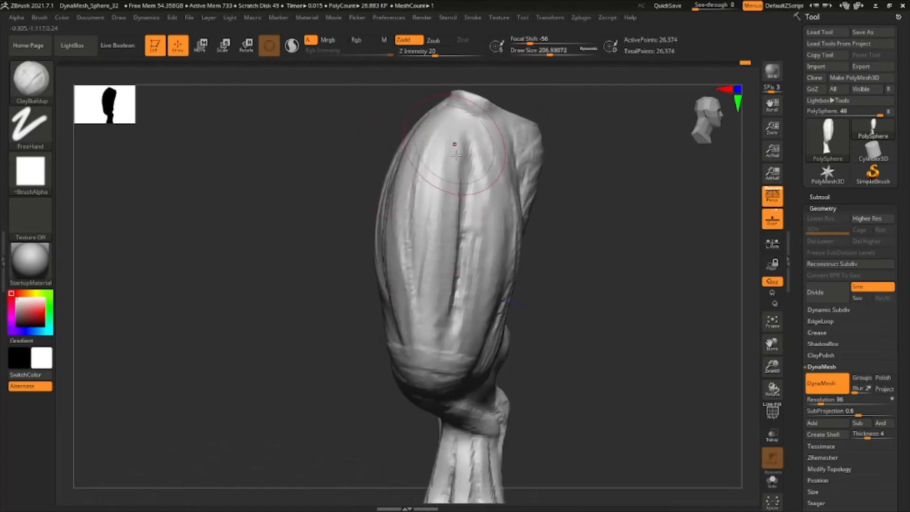
pyautogui.moveTo(457, 156)
pyautogui.mouseDown()
pyautogui.moveTo(453, 328)
pyautogui.moveTo(475, 218)
pyautogui.moveTo(477, 304)
pyautogui.mouseUp()
pyautogui.moveTo(591, 334)
pyautogui.keyDown('ctrl'); pyautogui.mouseDown(button='right')
pyautogui.moveTo(590, 296)
pyautogui.moveTo(614, 316)
pyautogui.moveTo(611, 368)
pyautogui.mouseUp(button='right'); pyautogui.keyUp('ctrl')
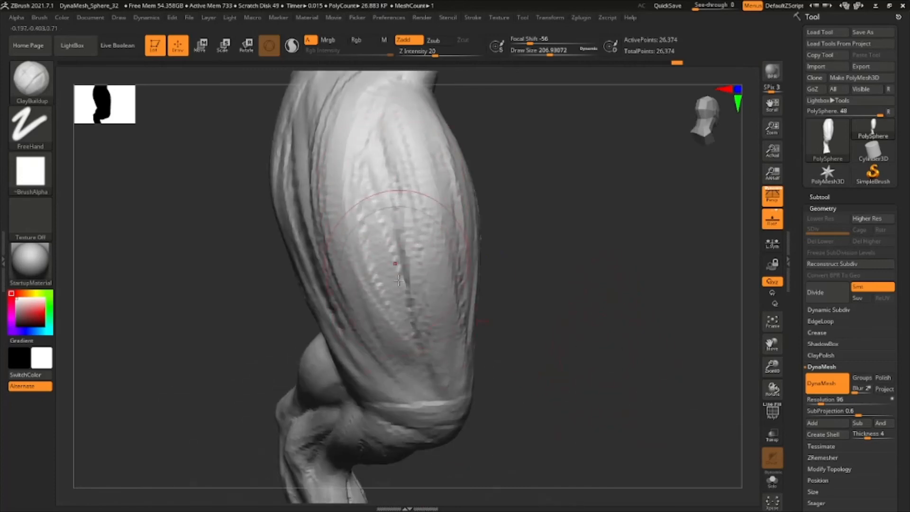
# Add ClayBuildup strands to the back of the upper section and smooth the surface between them.
pyautogui.moveTo(378, 214)
pyautogui.mouseDown(button='right')
pyautogui.moveTo(306, 204)
pyautogui.moveTo(332, 284)
pyautogui.moveTo(304, 287)
pyautogui.moveTo(304, 327)
pyautogui.moveTo(296, 289)
pyautogui.mouseUp(button='right')
pyautogui.moveTo(282, 227)
pyautogui.mouseDown()
pyautogui.moveTo(303, 318)
pyautogui.moveTo(277, 275)
pyautogui.moveTo(275, 237)
pyautogui.mouseUp()
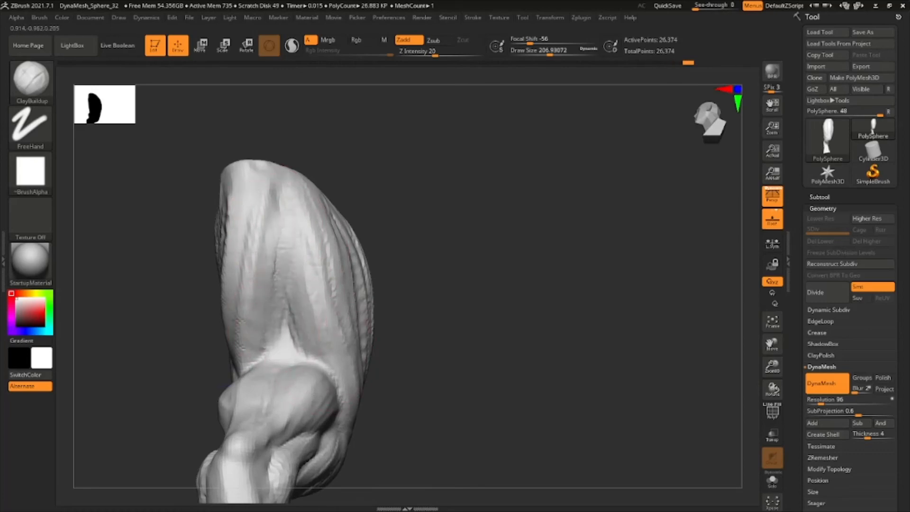
pyautogui.keyDown('shift'); pyautogui.moveTo(258, 335); pyautogui.dragTo(287, 204); pyautogui.keyUp('shift')
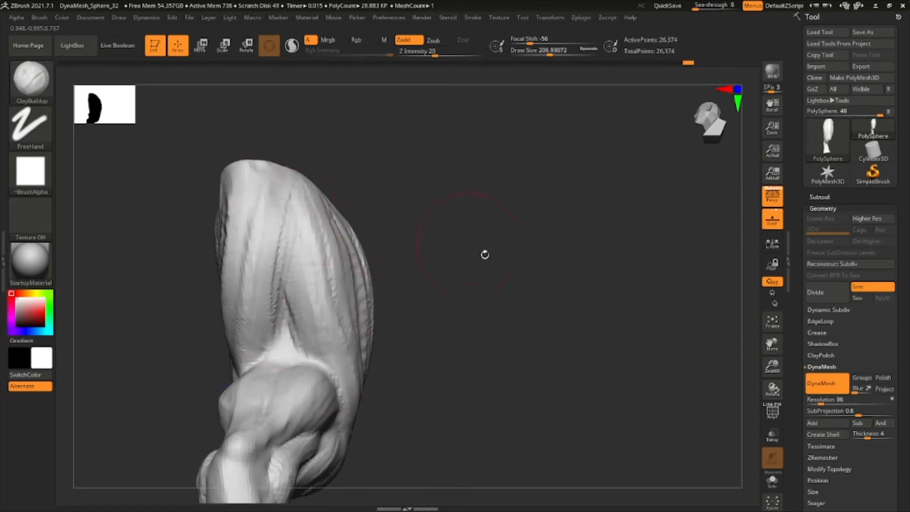
# Adjust the outline of the lower section and its joint with the Move brush at draw size about 293.
pyautogui.moveTo(484, 255)
pyautogui.mouseDown(button='right')
pyautogui.moveTo(532, 327)
pyautogui.moveTo(520, 306)
pyautogui.moveTo(516, 313)
pyautogui.moveTo(518, 296)
pyautogui.moveTo(510, 318)
pyautogui.mouseUp(button='right')
pyautogui.press('b')
pyautogui.press('m')
pyautogui.press('v')
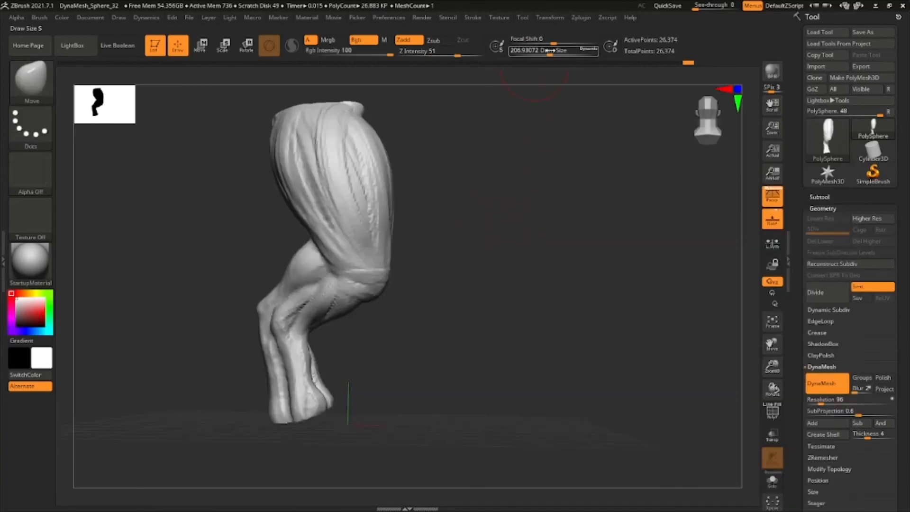
pyautogui.moveTo(548, 50); pyautogui.dragTo(557, 50)
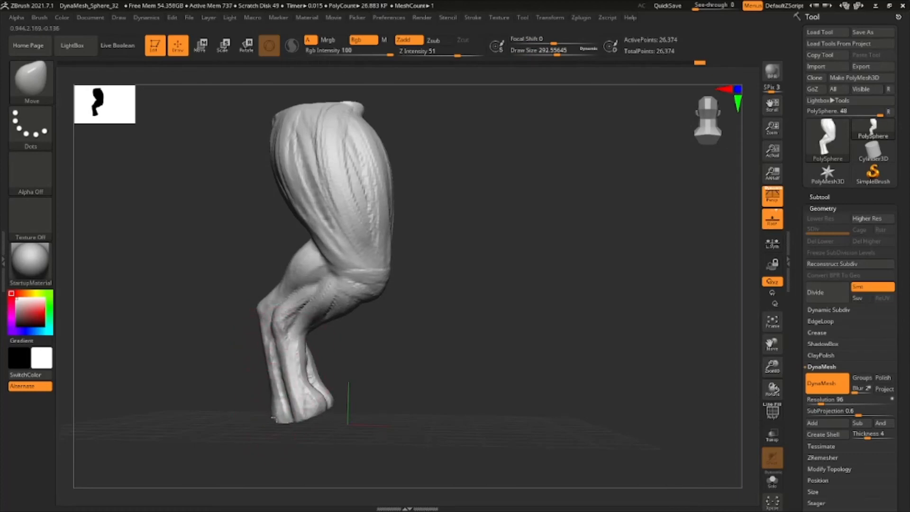
pyautogui.moveTo(267, 414); pyautogui.dragTo(304, 340, button='right')
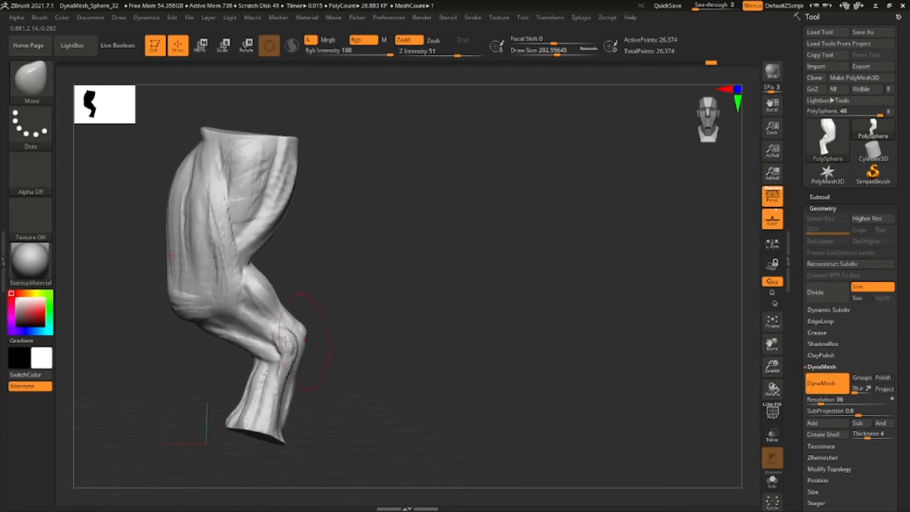
# Reshape the back and sides of the middle section with the Move brush at draw size about 202.
pyautogui.moveTo(249, 329); pyautogui.dragTo(418, 230, button='right')
pyautogui.click(550, 51)
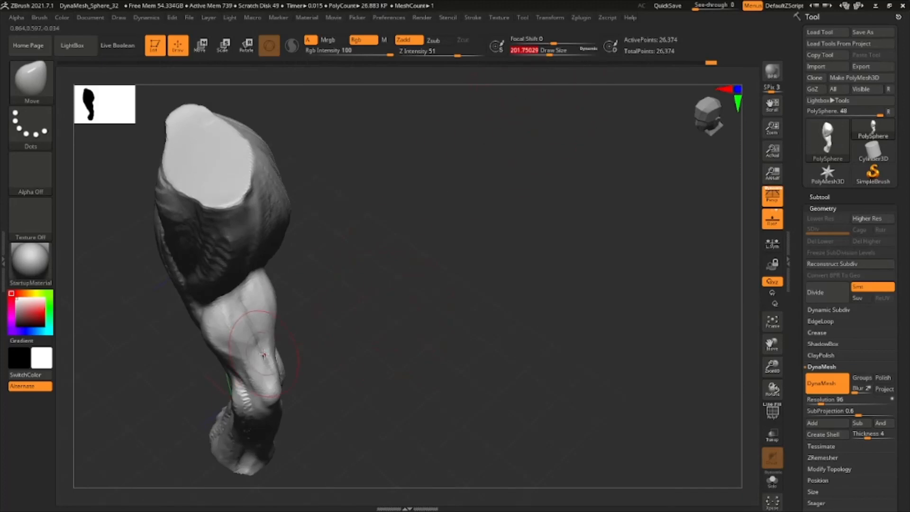
pyautogui.moveTo(258, 353); pyautogui.dragTo(264, 359, button='right')
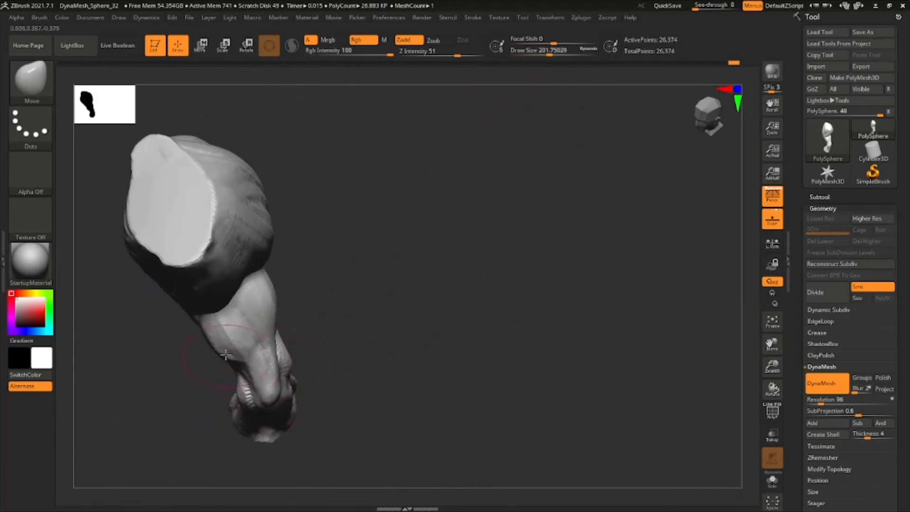
pyautogui.moveTo(305, 315); pyautogui.dragTo(271, 275, button='right')
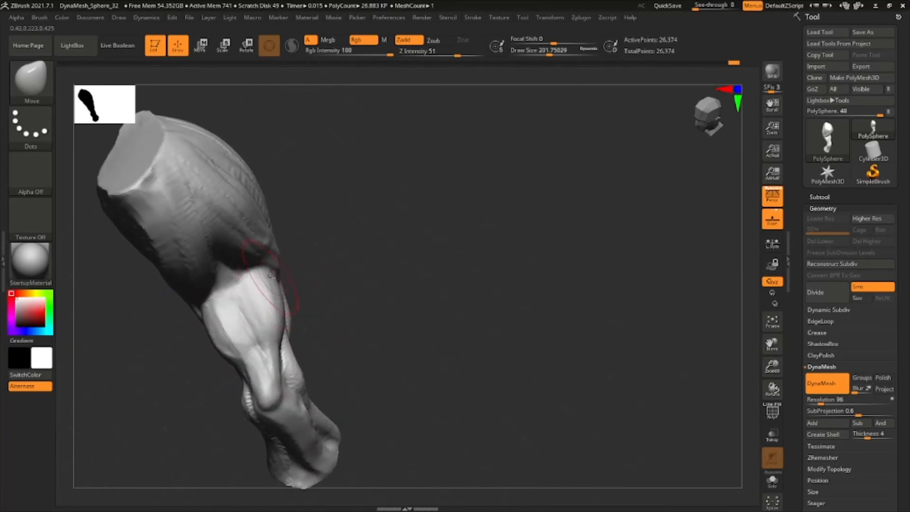
pyautogui.moveTo(275, 319); pyautogui.dragTo(263, 270, button='right')
# Define the back of the middle section down to the lower joint with ClayBuildup at draw size 112.
pyautogui.moveTo(257, 313)
pyautogui.mouseDown(button='right')
pyautogui.moveTo(237, 304)
pyautogui.moveTo(286, 274)
pyautogui.moveTo(388, 303)
pyautogui.moveTo(376, 264)
pyautogui.moveTo(393, 313)
pyautogui.mouseUp(button='right')
pyautogui.press('b')
pyautogui.press('c')
pyautogui.press('b')
pyautogui.moveTo(550, 52); pyautogui.dragTo(540, 52)
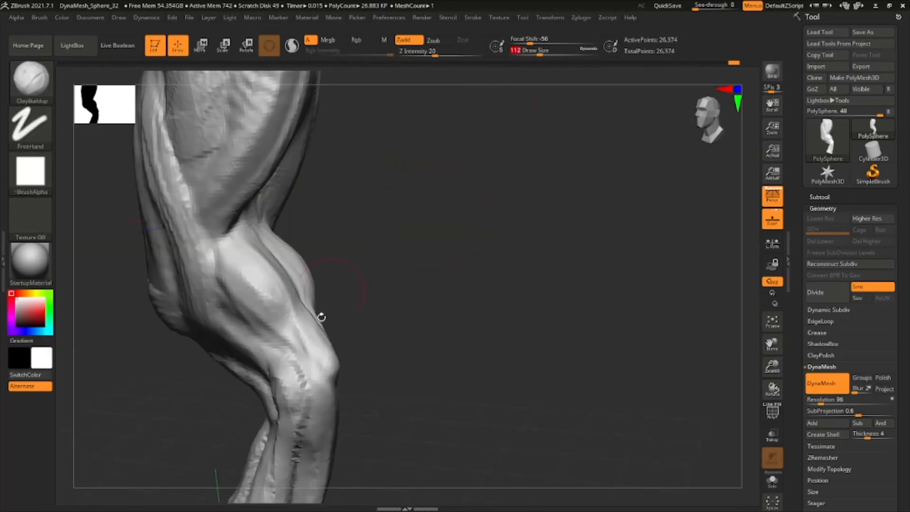
# Refine the protruding rear corner of the lower joint with the Move brush at draw size 112.
pyautogui.moveTo(321, 318)
pyautogui.mouseDown(button='right')
pyautogui.moveTo(331, 359)
pyautogui.moveTo(348, 341)
pyautogui.moveTo(372, 358)
pyautogui.moveTo(366, 341)
pyautogui.mouseUp(button='right')
pyautogui.press('b')
pyautogui.press('m')
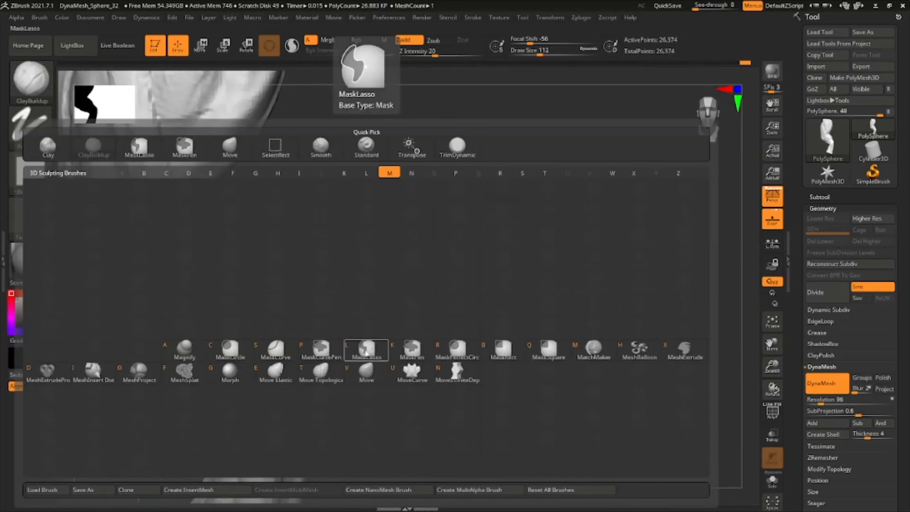
pyautogui.press('v')
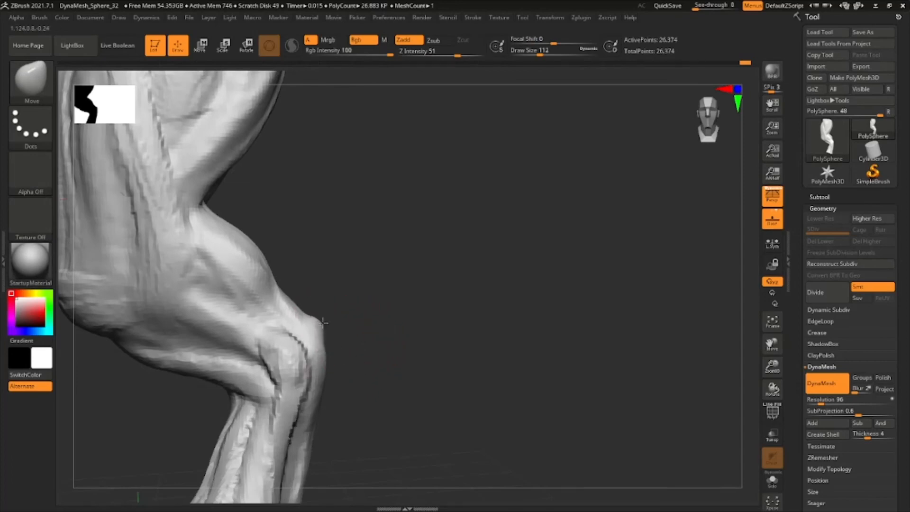
pyautogui.moveTo(324, 320)
pyautogui.mouseDown(button='right')
pyautogui.moveTo(365, 309)
pyautogui.moveTo(380, 321)
pyautogui.moveTo(327, 359)
pyautogui.moveTo(330, 339)
pyautogui.mouseUp(button='right')
# Build up the rounded heel form on the back of the lower joint with ClayBuildup at draw size 112.
pyautogui.press('b')
pyautogui.press('c')
pyautogui.press('b')
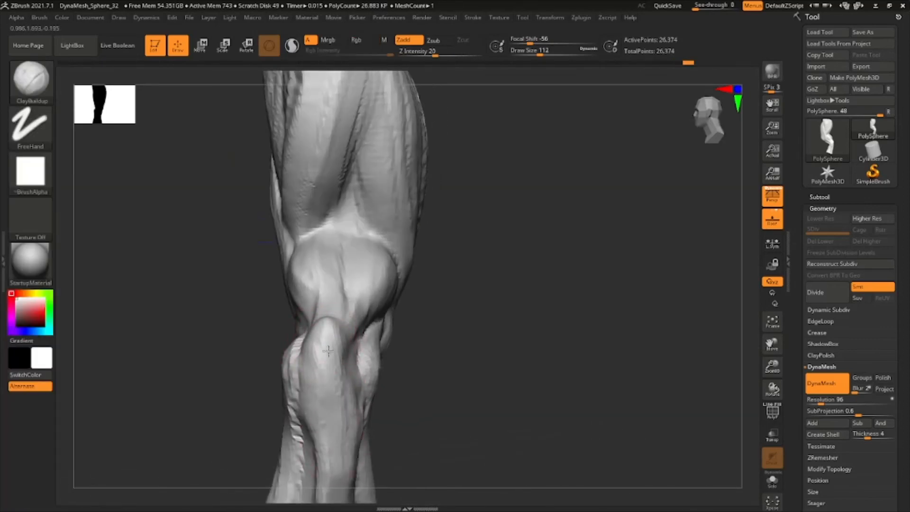
pyautogui.moveTo(327, 351)
pyautogui.mouseDown(button='right')
pyautogui.moveTo(368, 463)
pyautogui.moveTo(366, 356)
pyautogui.moveTo(380, 384)
pyautogui.moveTo(292, 334)
pyautogui.moveTo(319, 299)
pyautogui.moveTo(377, 313)
pyautogui.moveTo(535, 81)
pyautogui.mouseUp(button='right')
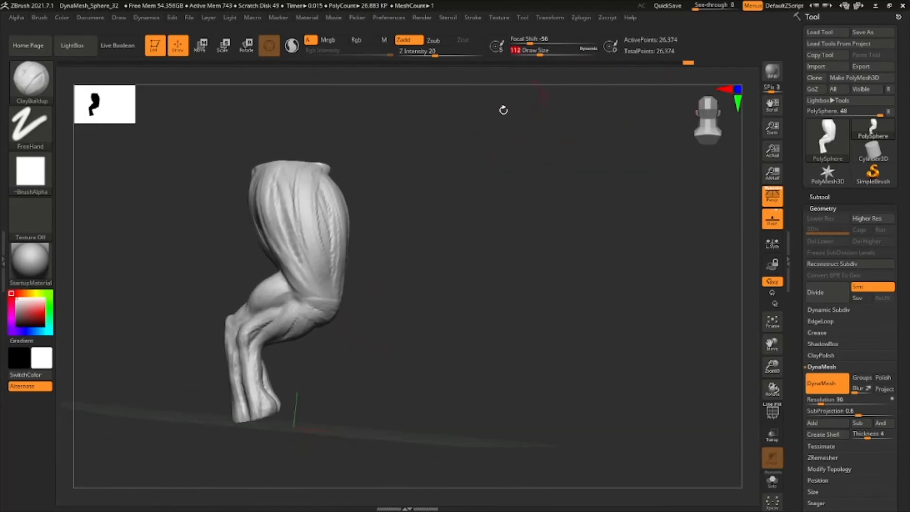
# Smooth the muscle strands across the entire leg with the Smooth brush at draw size 1000.
pyautogui.moveTo(540, 53); pyautogui.dragTo(597, 55)
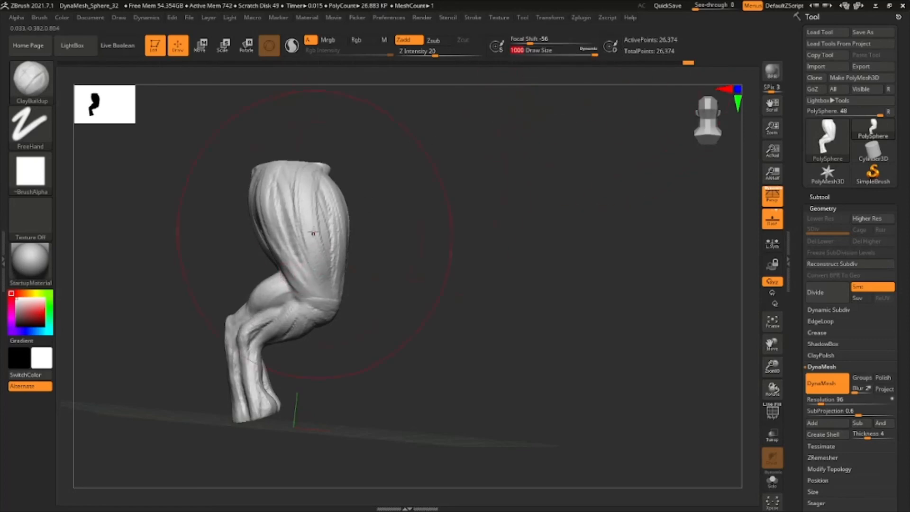
pyautogui.keyDown('shift'); pyautogui.moveTo(312, 234); pyautogui.dragTo(308, 268); pyautogui.keyUp('shift')
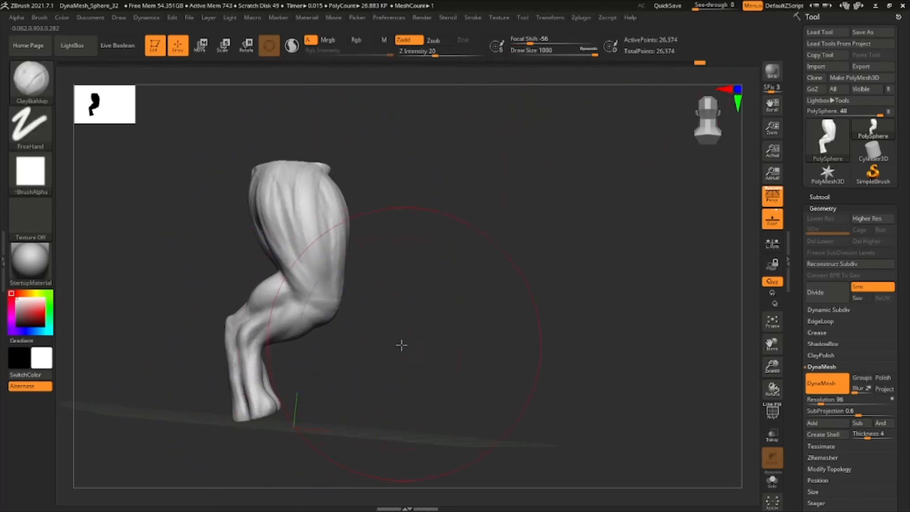
# Flatten the muscle planes on the leg's middle and lower sections with the TrimDynamic brush at draw size about 177.
pyautogui.moveTo(400, 346); pyautogui.dragTo(305, 335, button='right')
pyautogui.moveTo(374, 299)
pyautogui.mouseDown()
pyautogui.moveTo(406, 289)
pyautogui.moveTo(447, 252)
pyautogui.moveTo(448, 268)
pyautogui.moveTo(447, 256)
pyautogui.moveTo(426, 262)
pyautogui.moveTo(443, 234)
pyautogui.moveTo(441, 256)
pyautogui.mouseUp()
pyautogui.press('b')
pyautogui.click(509, 447)
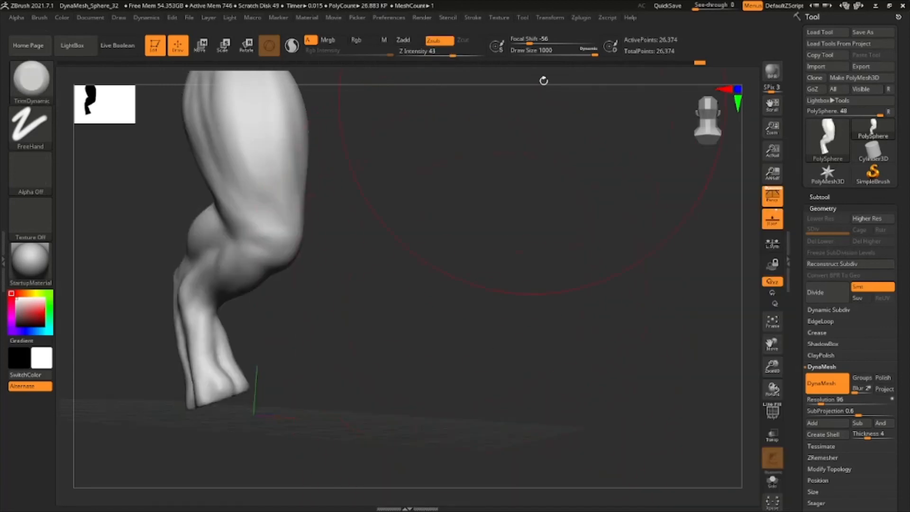
pyautogui.moveTo(186, 330); pyautogui.dragTo(195, 348, button='right')
pyautogui.moveTo(195, 349); pyautogui.dragTo(199, 388)
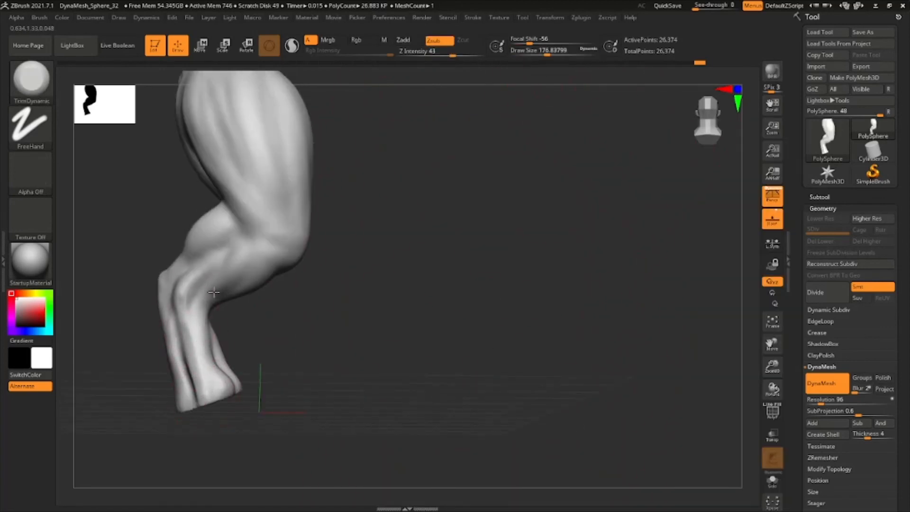
pyautogui.moveTo(201, 245); pyautogui.dragTo(231, 171, button='right')
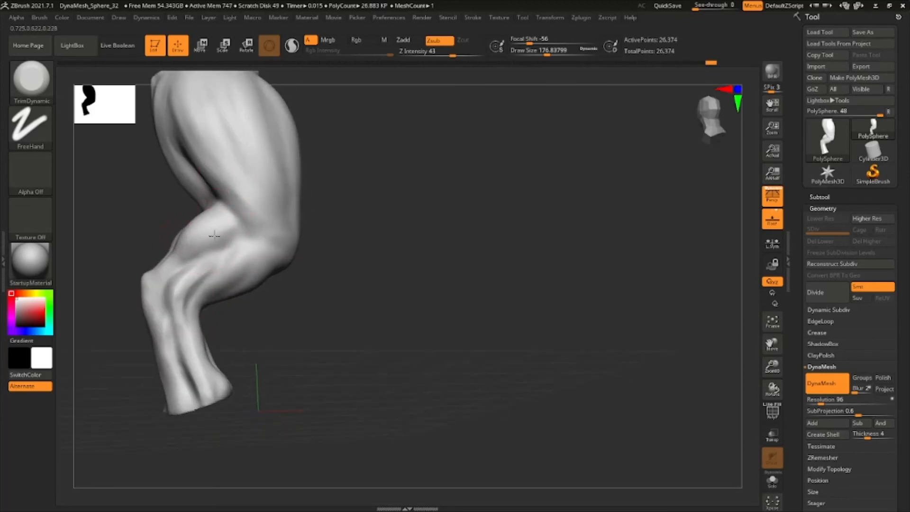
pyautogui.moveTo(214, 234)
pyautogui.mouseDown(button='right')
pyautogui.moveTo(192, 249)
pyautogui.moveTo(171, 229)
pyautogui.mouseUp(button='right')
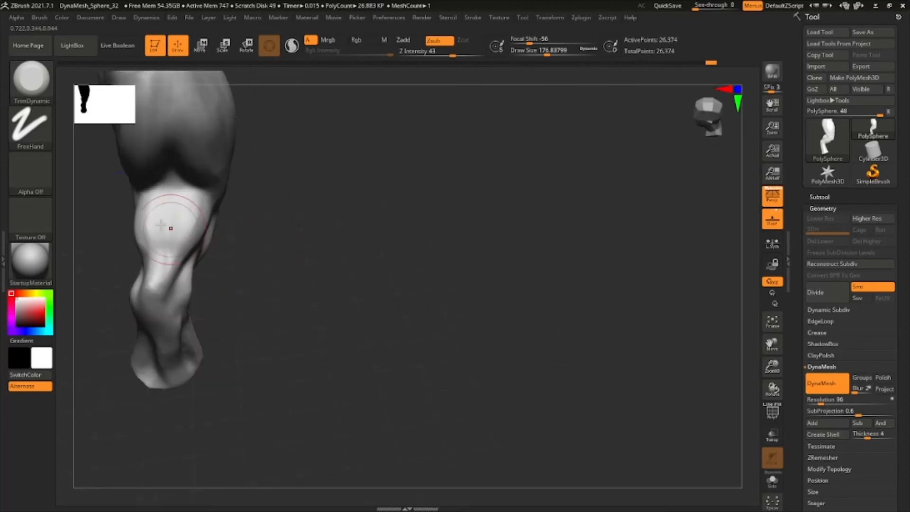
pyautogui.moveTo(179, 197); pyautogui.dragTo(151, 336, button='right')
pyautogui.moveTo(159, 408); pyautogui.dragTo(163, 380, button='right')
# Adjust the silhouette of the lower section with the Move brush at draw size about 228.
pyautogui.press('b')
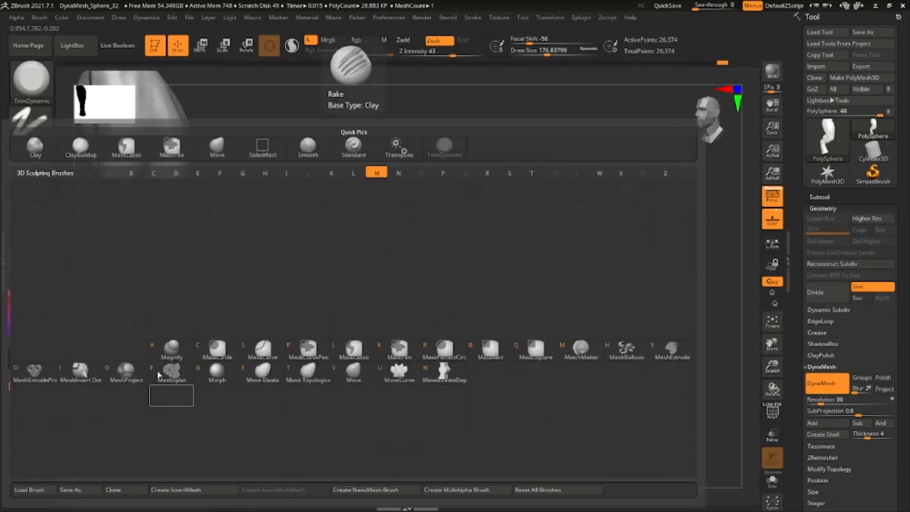
pyautogui.press('m')
pyautogui.press('v')
pyautogui.moveTo(158, 391); pyautogui.dragTo(142, 359)
pyautogui.moveTo(233, 341)
pyautogui.mouseDown()
pyautogui.moveTo(273, 335)
pyautogui.moveTo(218, 348)
pyautogui.moveTo(340, 323)
pyautogui.mouseUp()
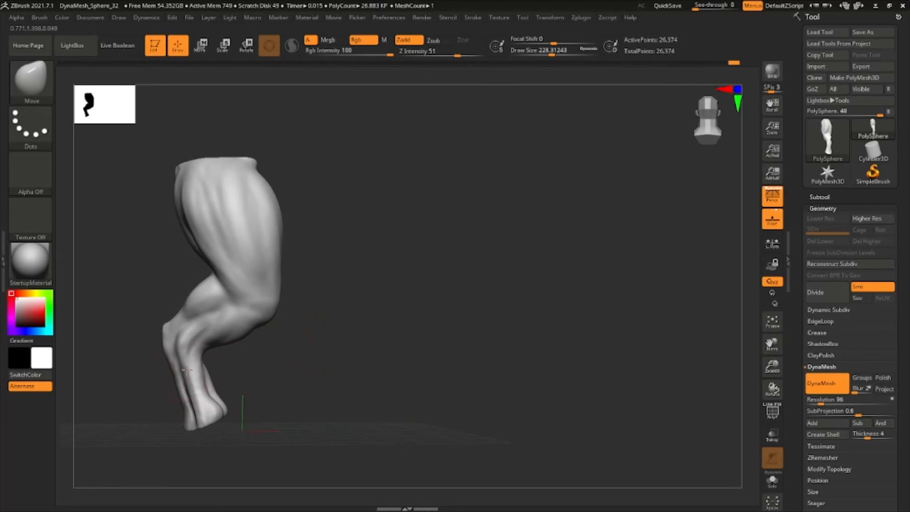
pyautogui.moveTo(345, 367); pyautogui.dragTo(297, 353)
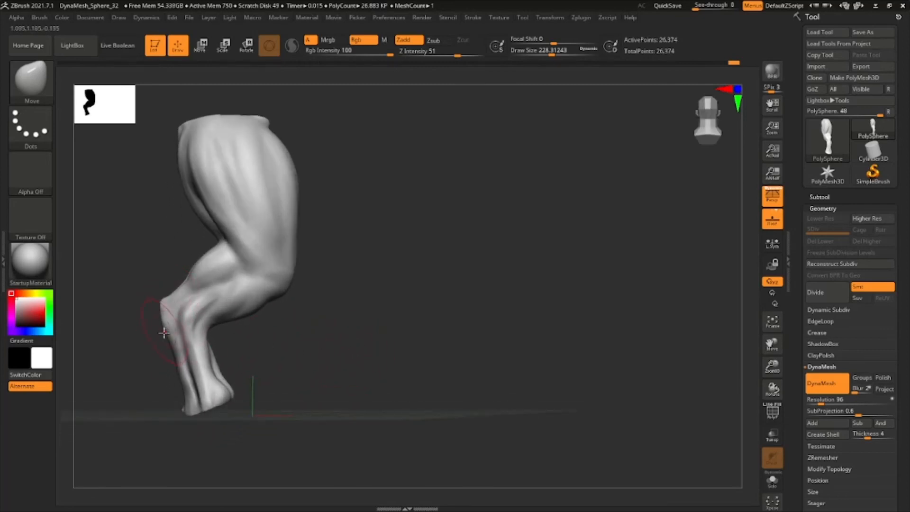
pyautogui.moveTo(393, 319)
pyautogui.mouseDown()
pyautogui.moveTo(409, 315)
pyautogui.moveTo(399, 325)
pyautogui.mouseUp()
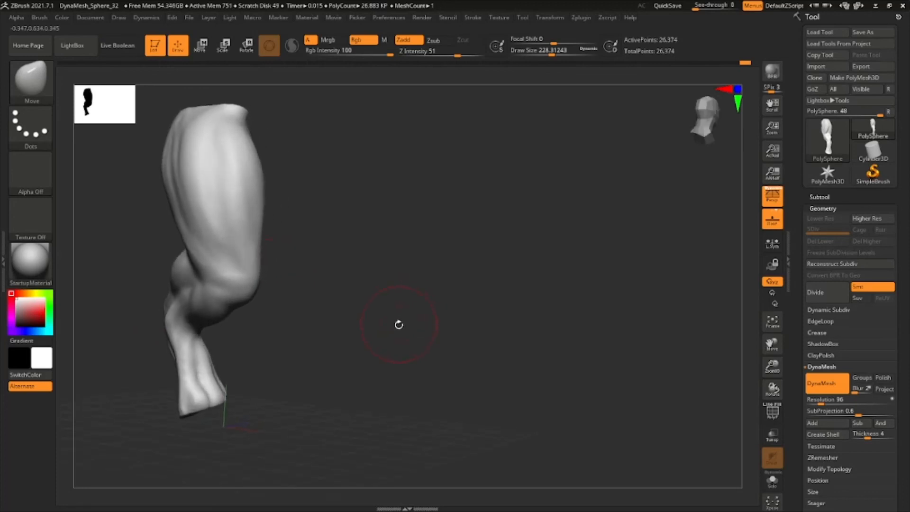